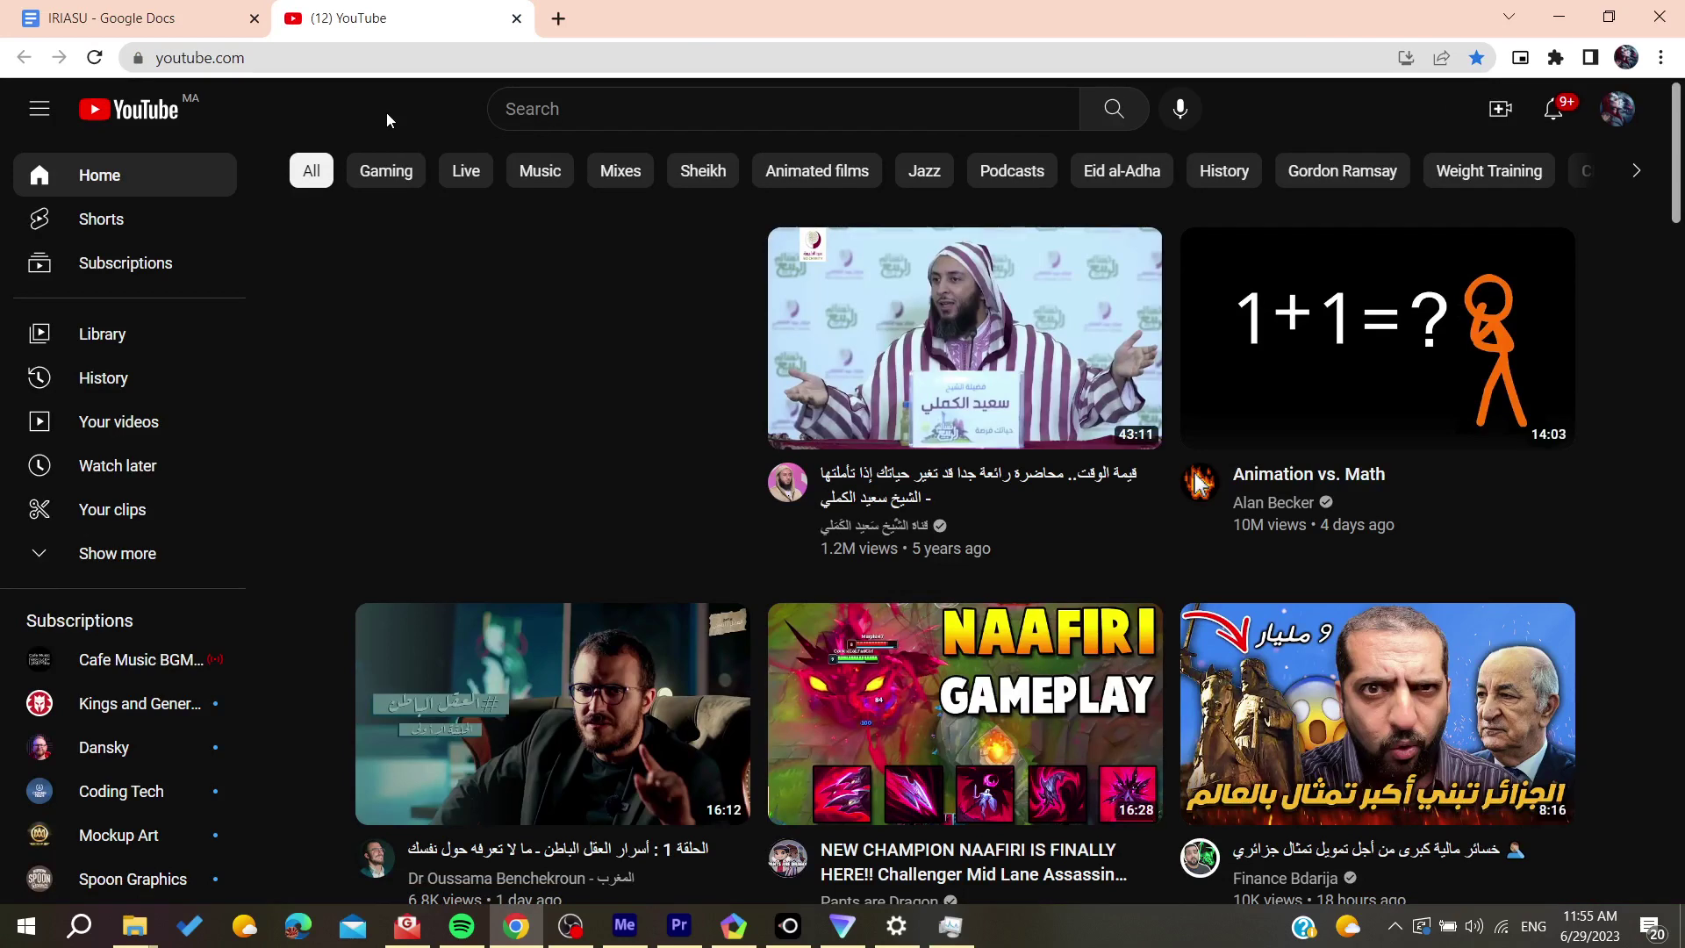
Run a Speedtest by Ookla test on speedtest.net (about 76 Mbps download), then close its tab.
{"action": "left_click", "coordinate": [558, 19]}
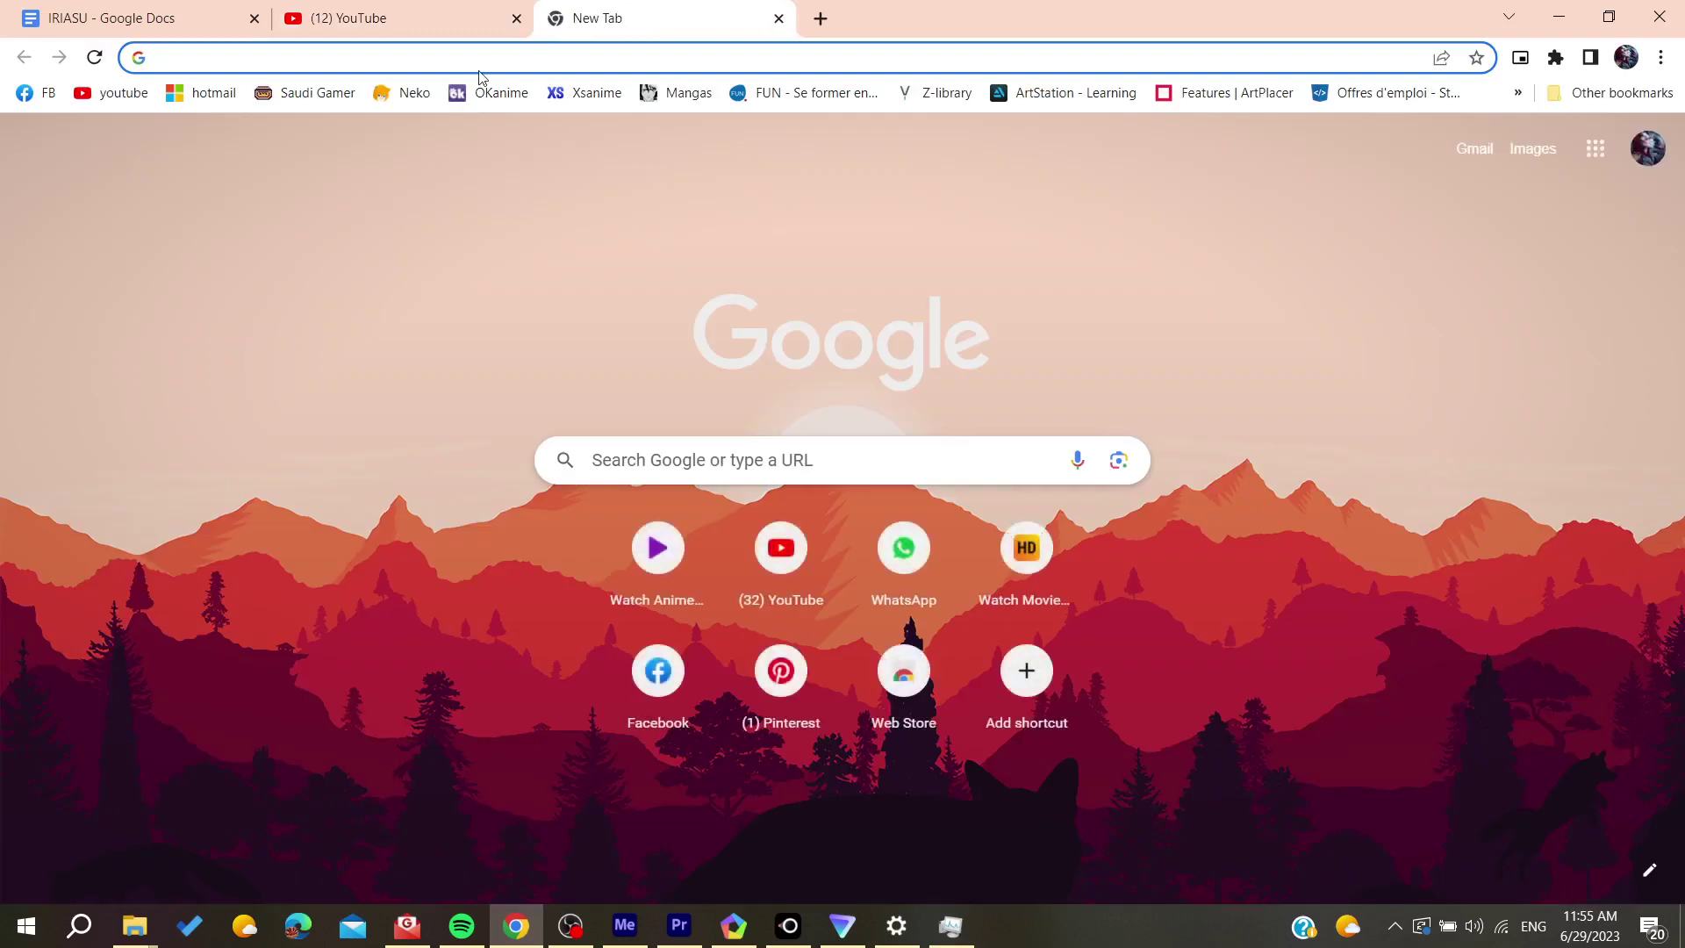
{"action": "type", "text": "speedtest.net"}
{"action": "key", "text": "Return"}
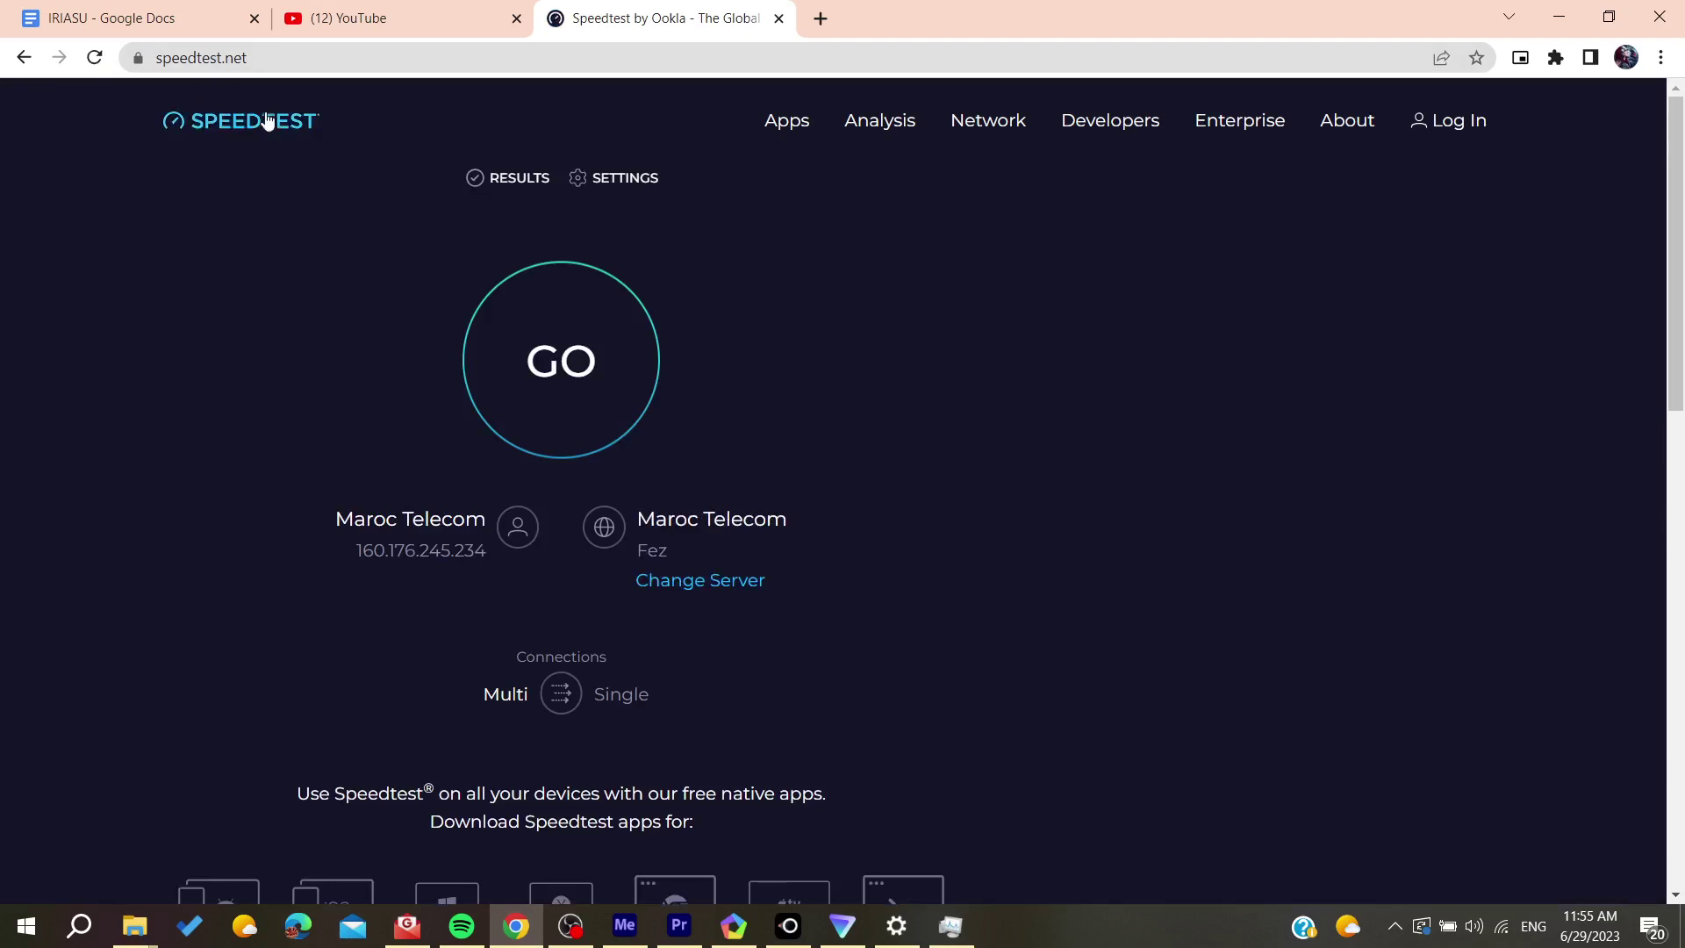
{"action": "left_click", "coordinate": [303, 56]}
{"action": "left_click", "coordinate": [395, 238]}
{"action": "left_click", "coordinate": [583, 345]}
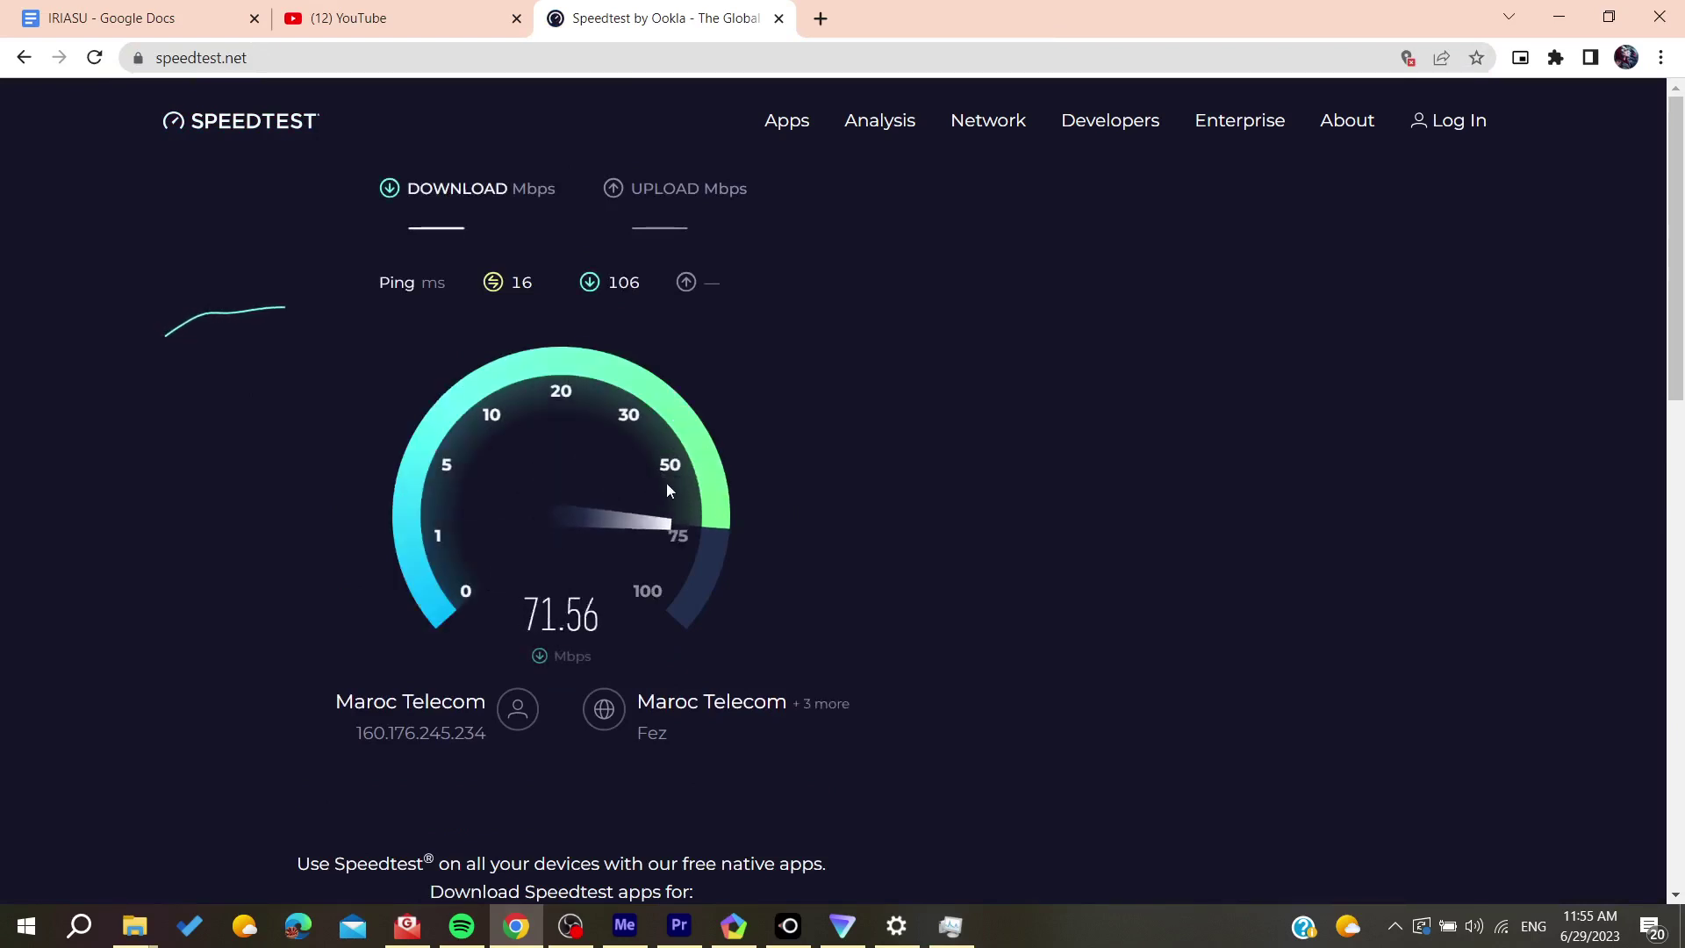
{"action": "left_click_drag", "start_coordinate": [530, 639], "coordinate": [752, 673]}
{"action": "left_click", "coordinate": [273, 660]}
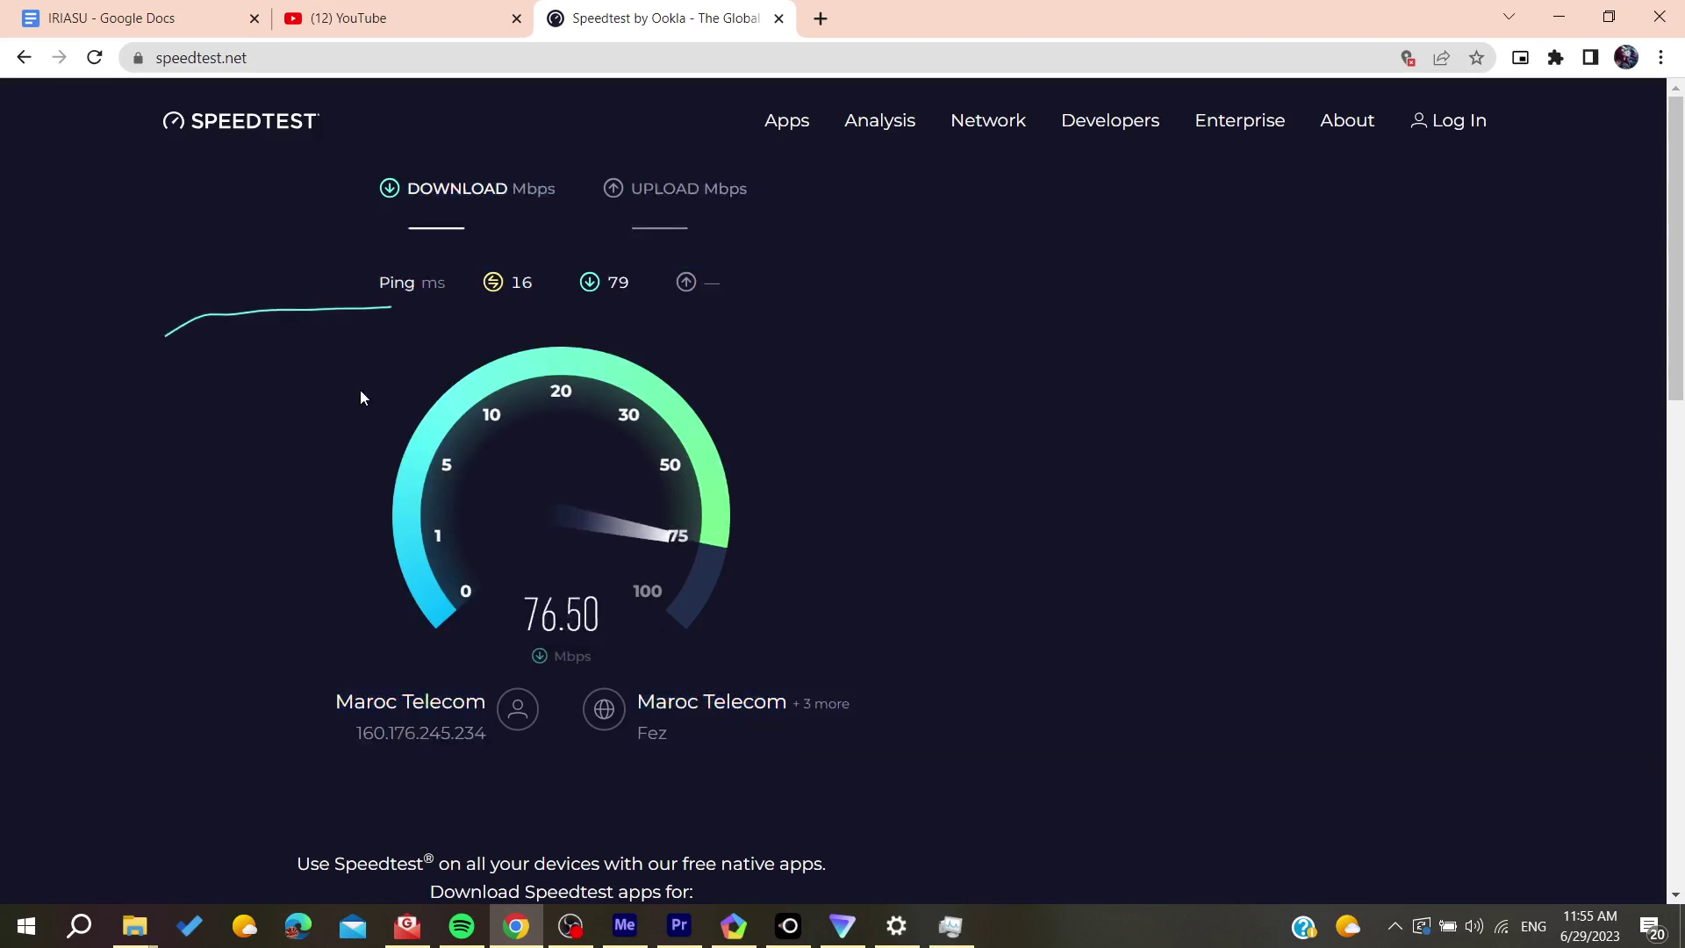
{"action": "left_click", "coordinate": [778, 19]}
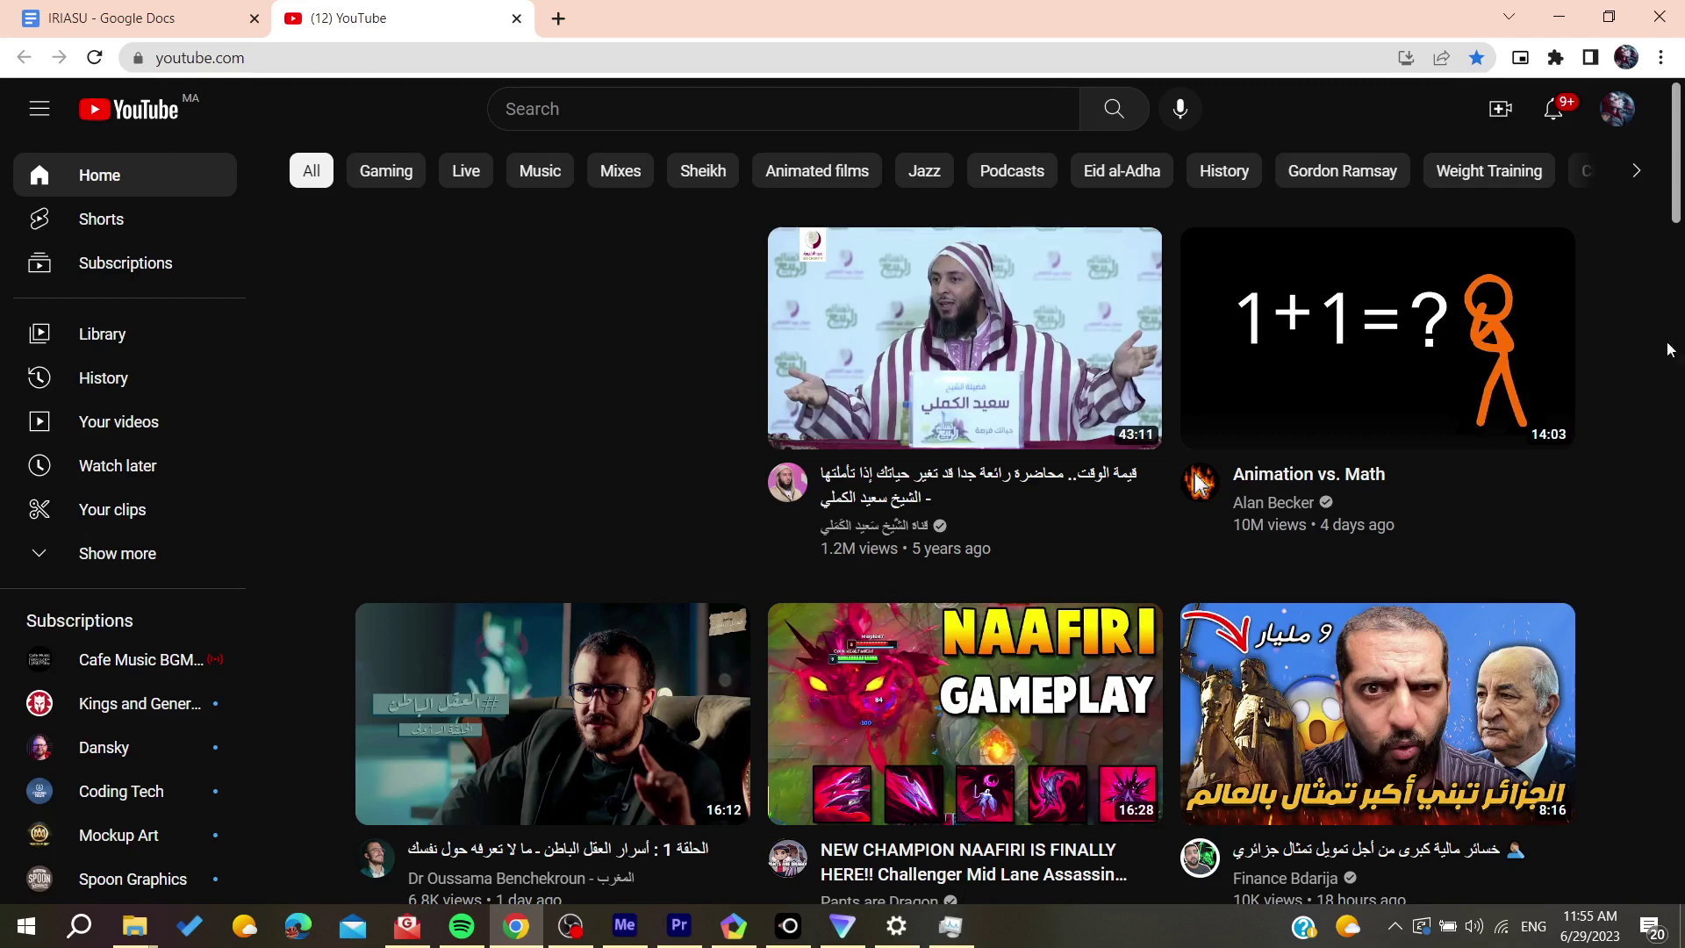
Go from the avatar menu to YouTube Settings > Advanced settings and expand the navigation drawer.
{"action": "left_click", "coordinate": [1617, 108]}
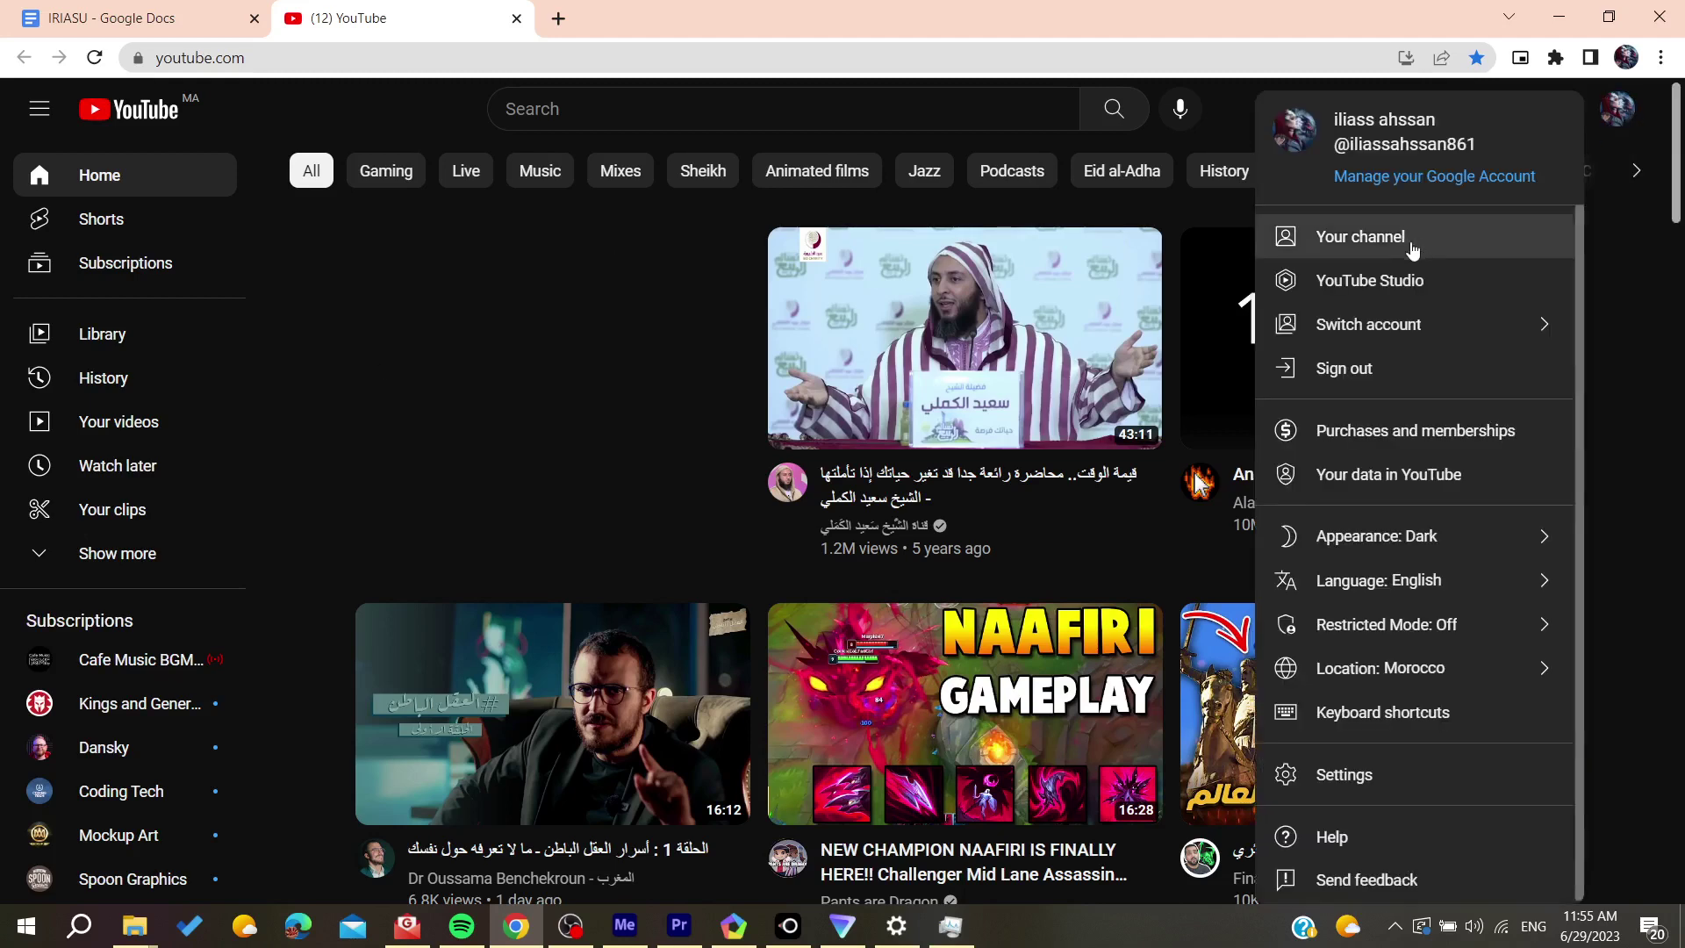
{"action": "left_click", "coordinate": [1297, 781]}
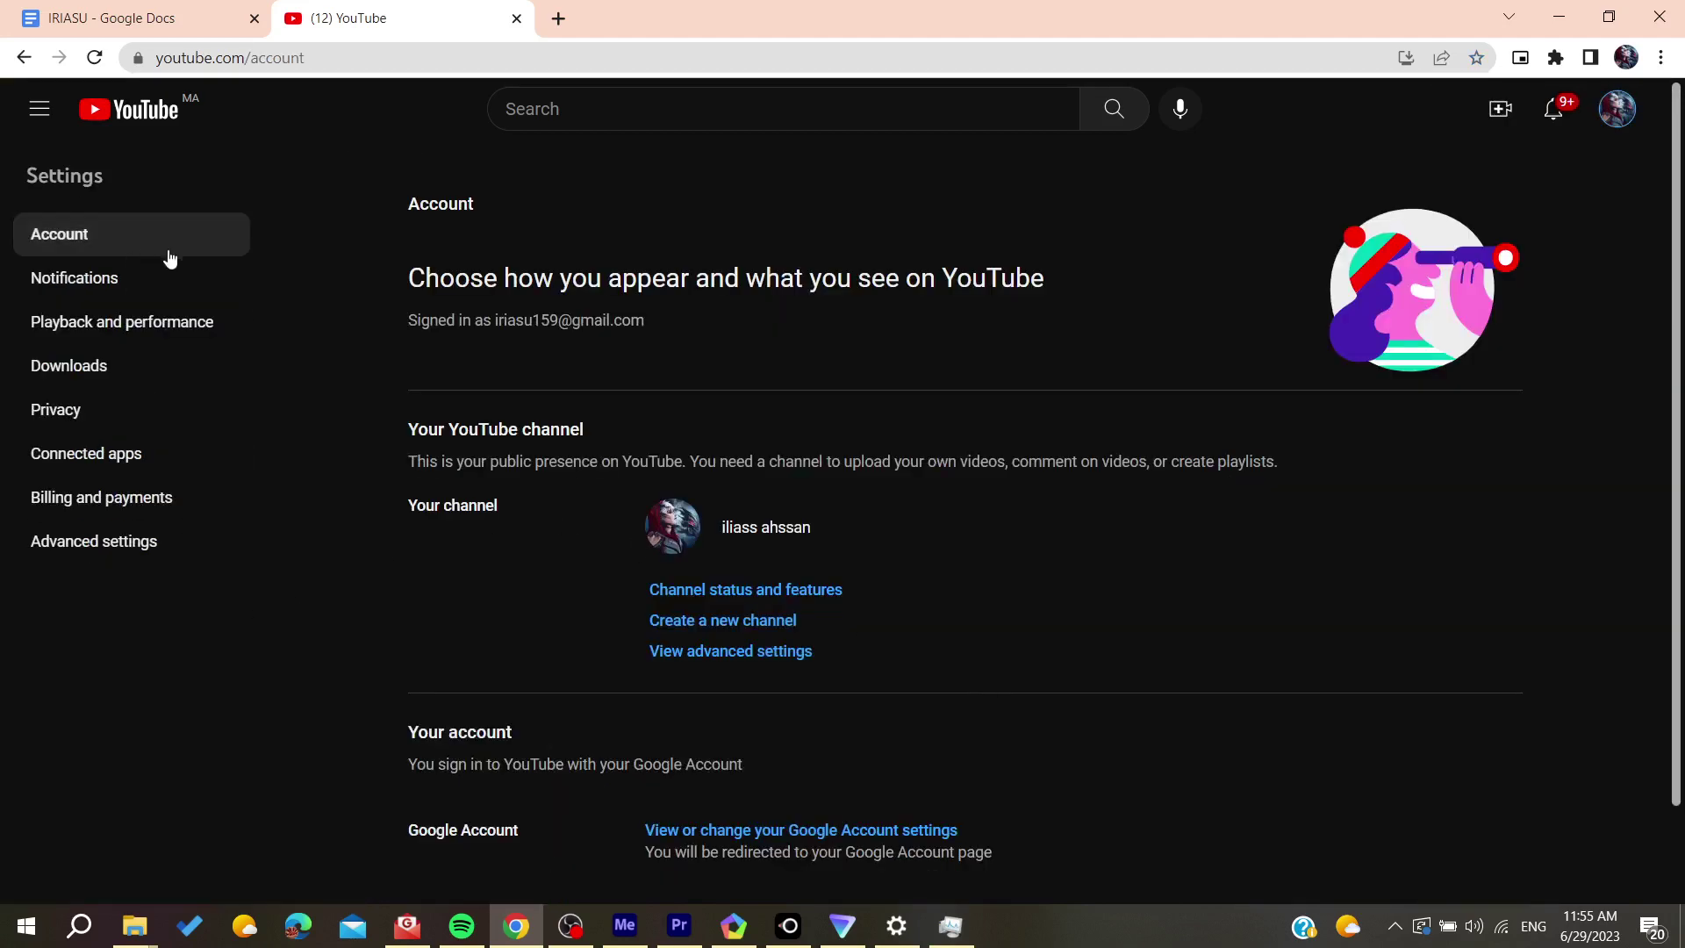
{"action": "scroll", "coordinate": [591, 646], "scroll_direction": "down", "scroll_amount": 1}
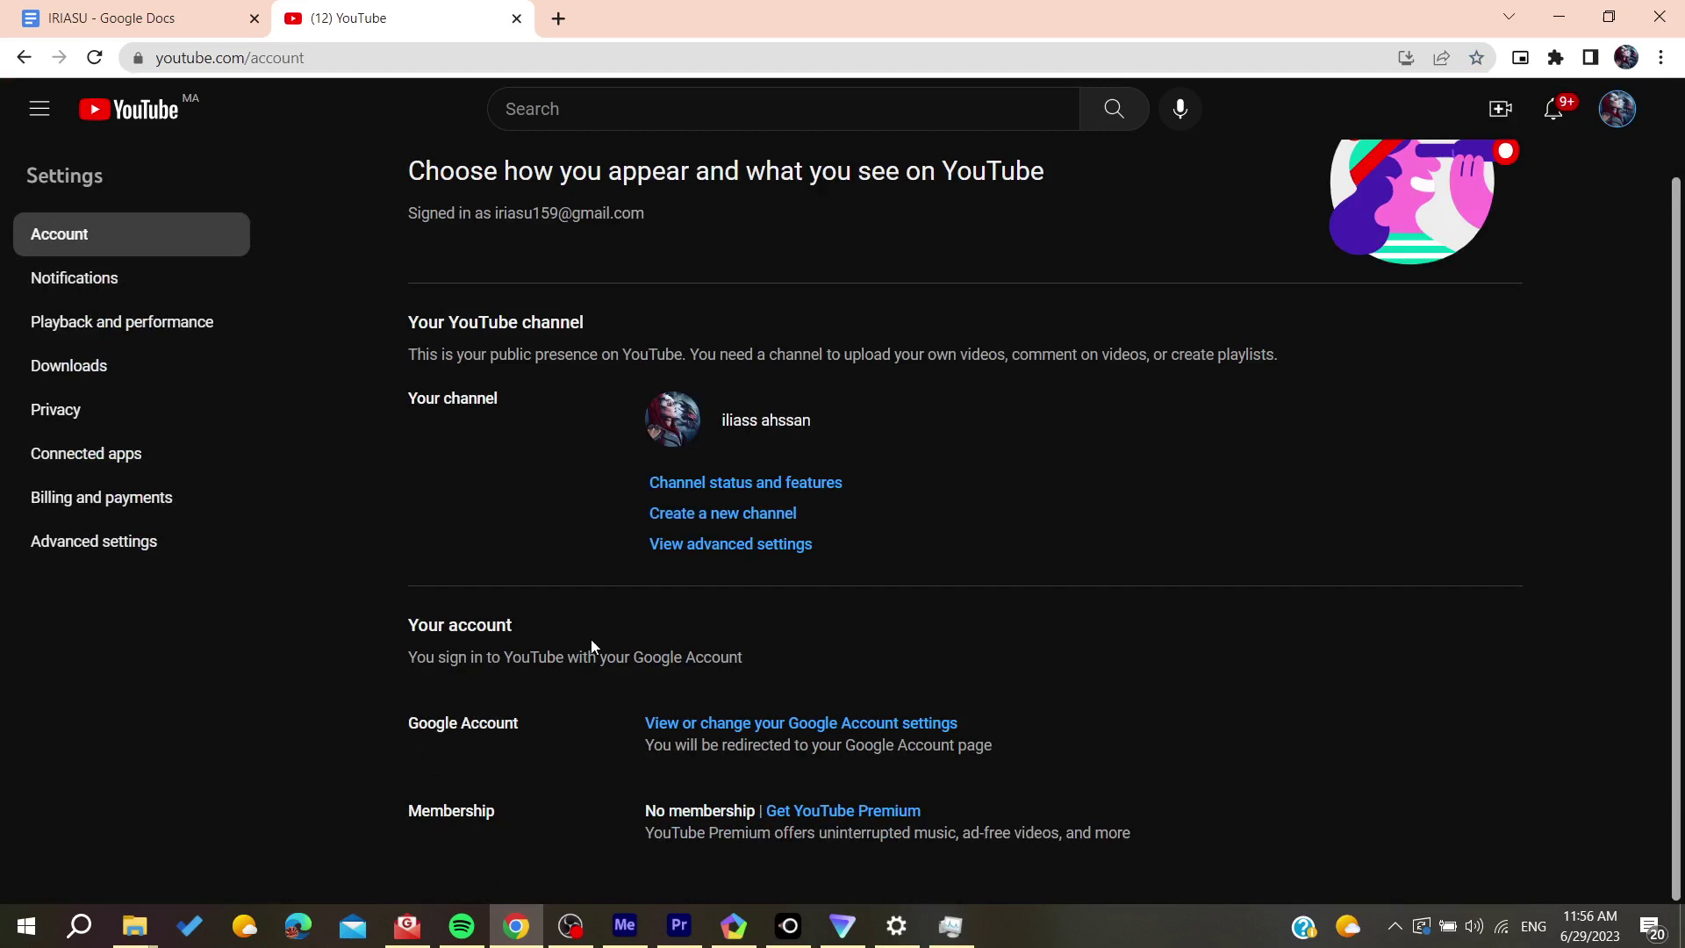
{"action": "left_click", "coordinate": [143, 546]}
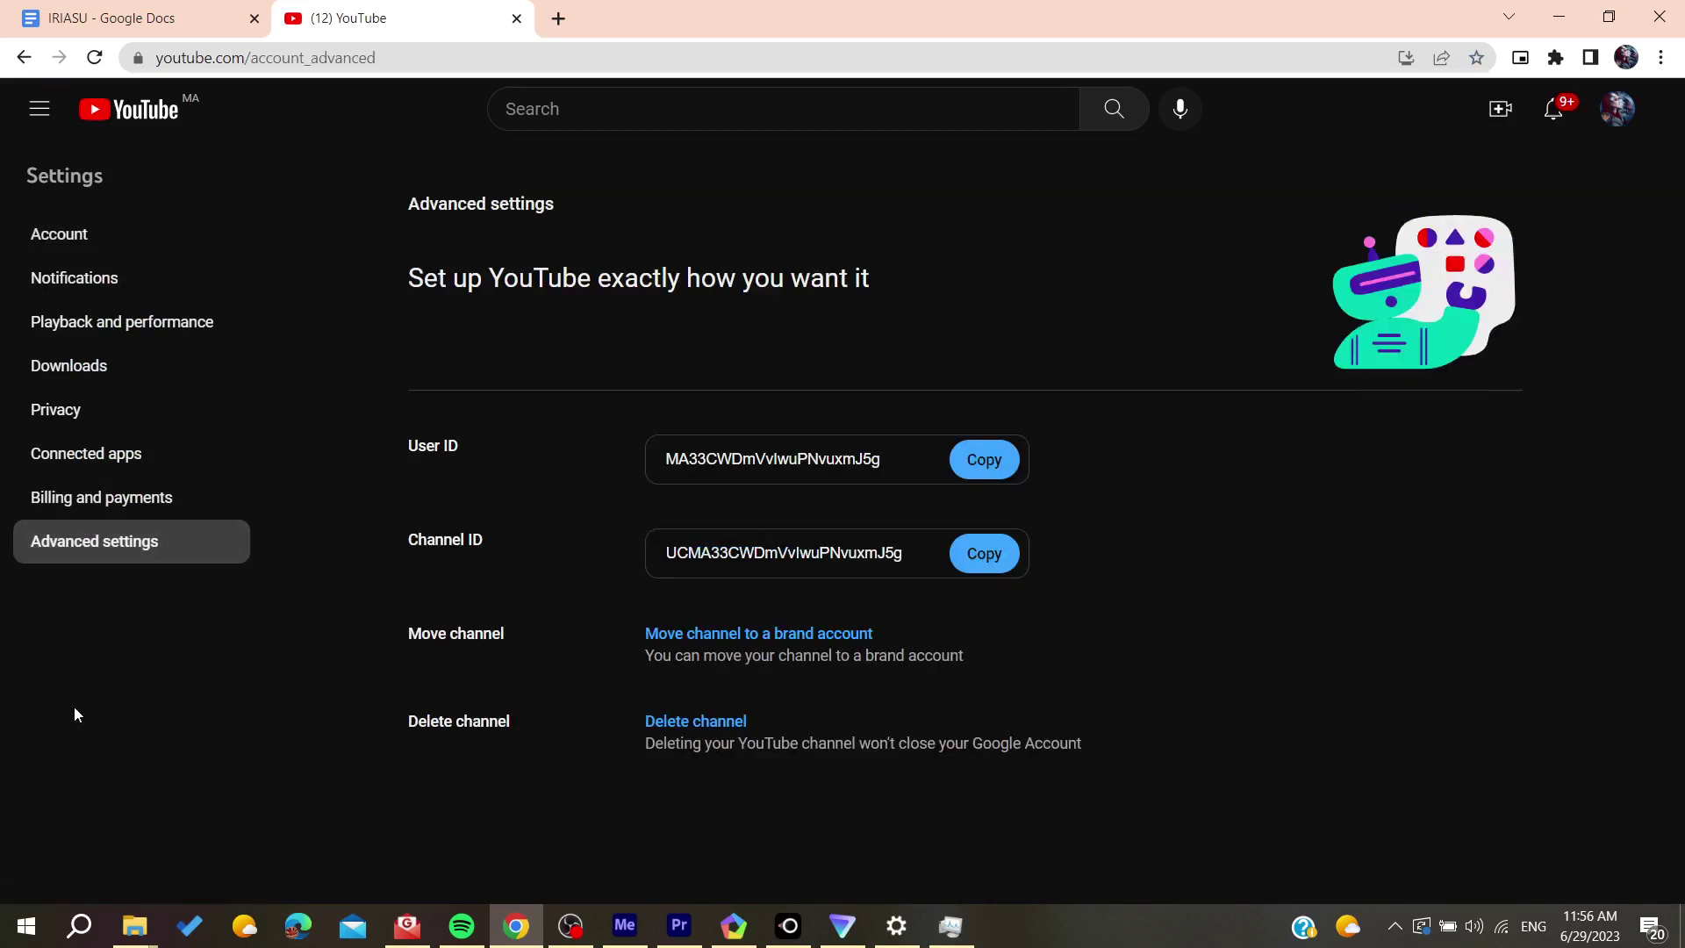
{"action": "left_click", "coordinate": [40, 110]}
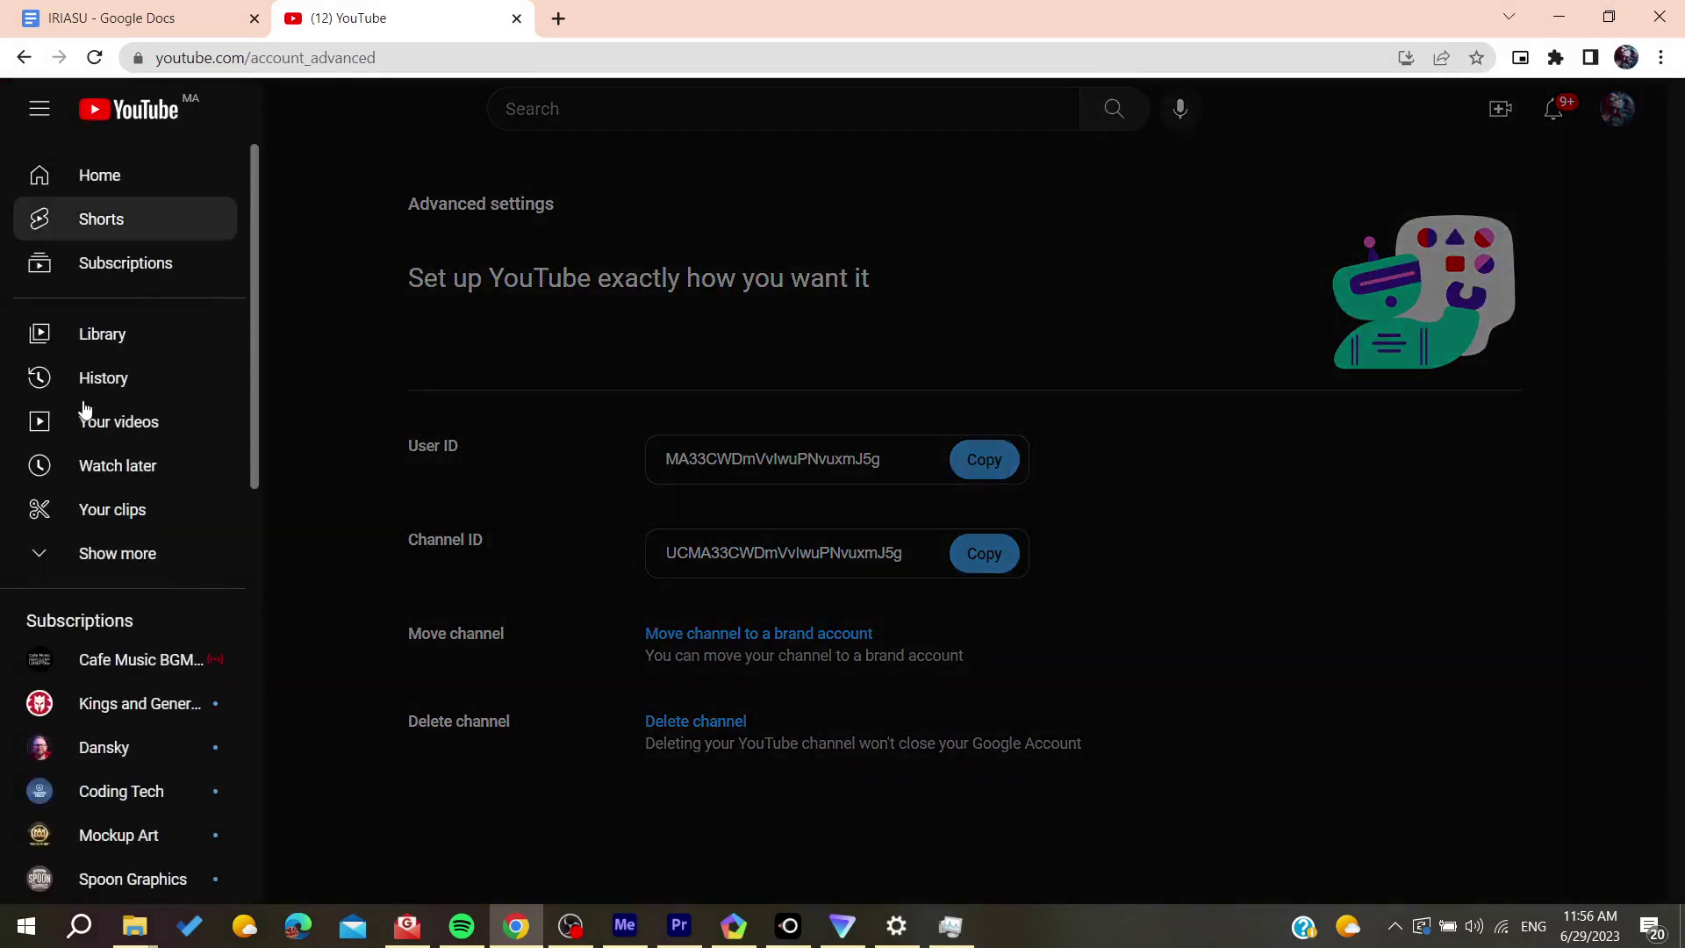
{"action": "scroll", "coordinate": [111, 527], "scroll_direction": "down", "scroll_amount": 2}
{"action": "scroll", "coordinate": [111, 527], "scroll_direction": "down", "scroll_amount": 3}
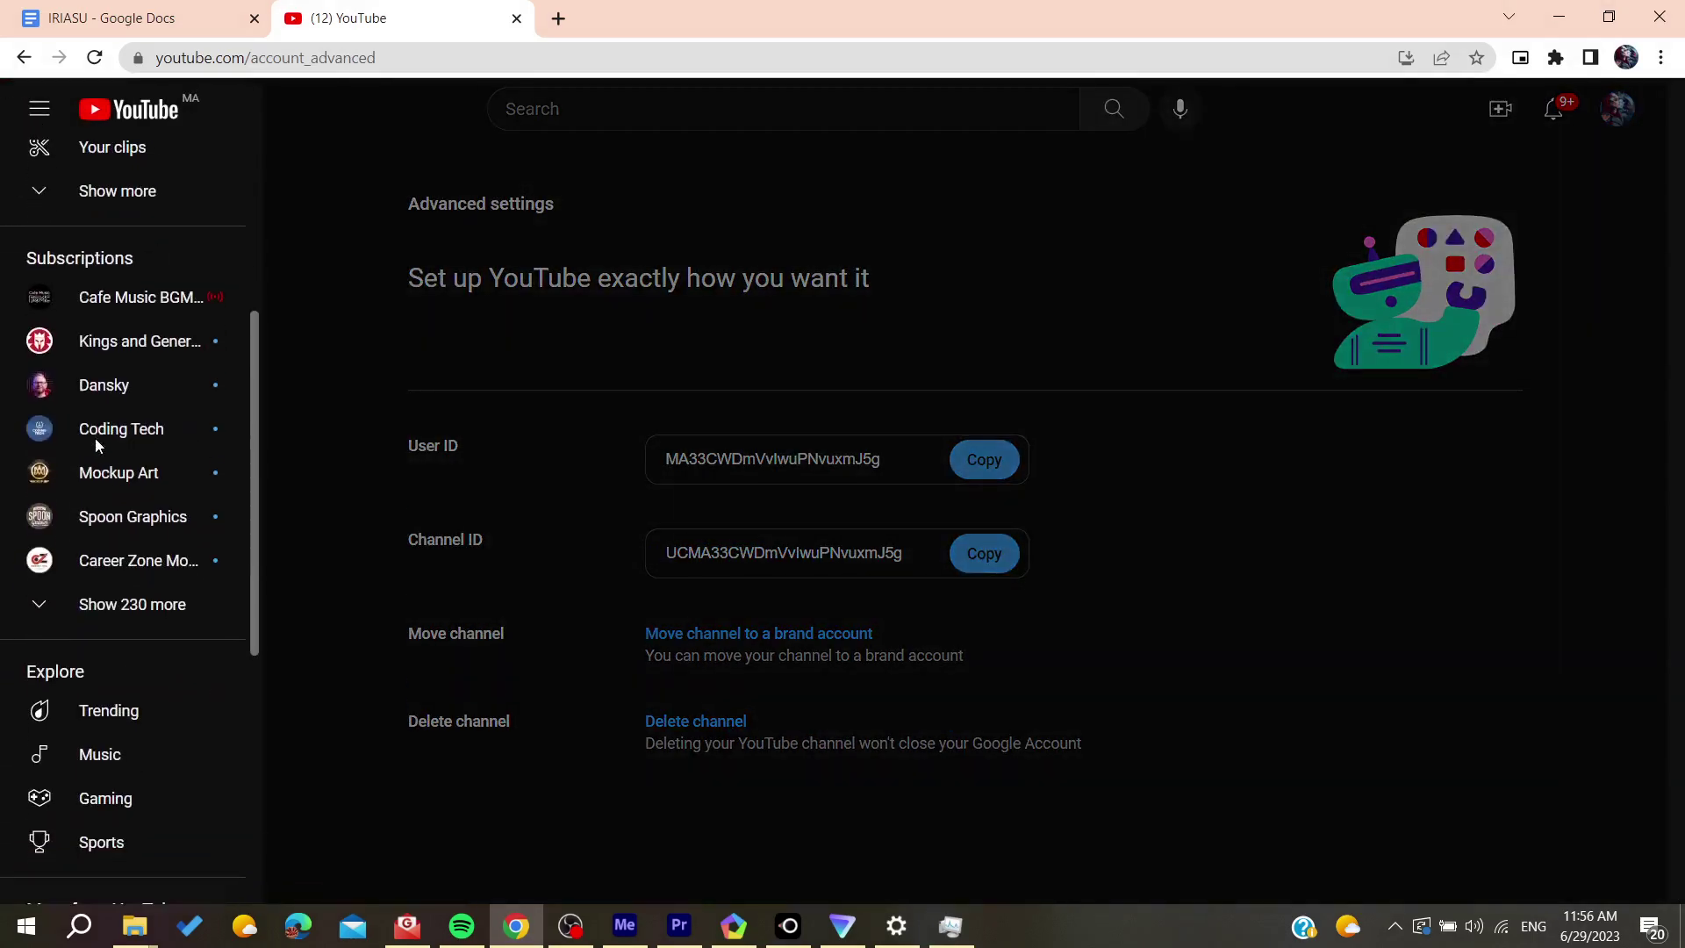
{"action": "scroll", "coordinate": [93, 675], "scroll_direction": "up", "scroll_amount": 2}
{"action": "scroll", "coordinate": [92, 676], "scroll_direction": "up", "scroll_amount": 3}
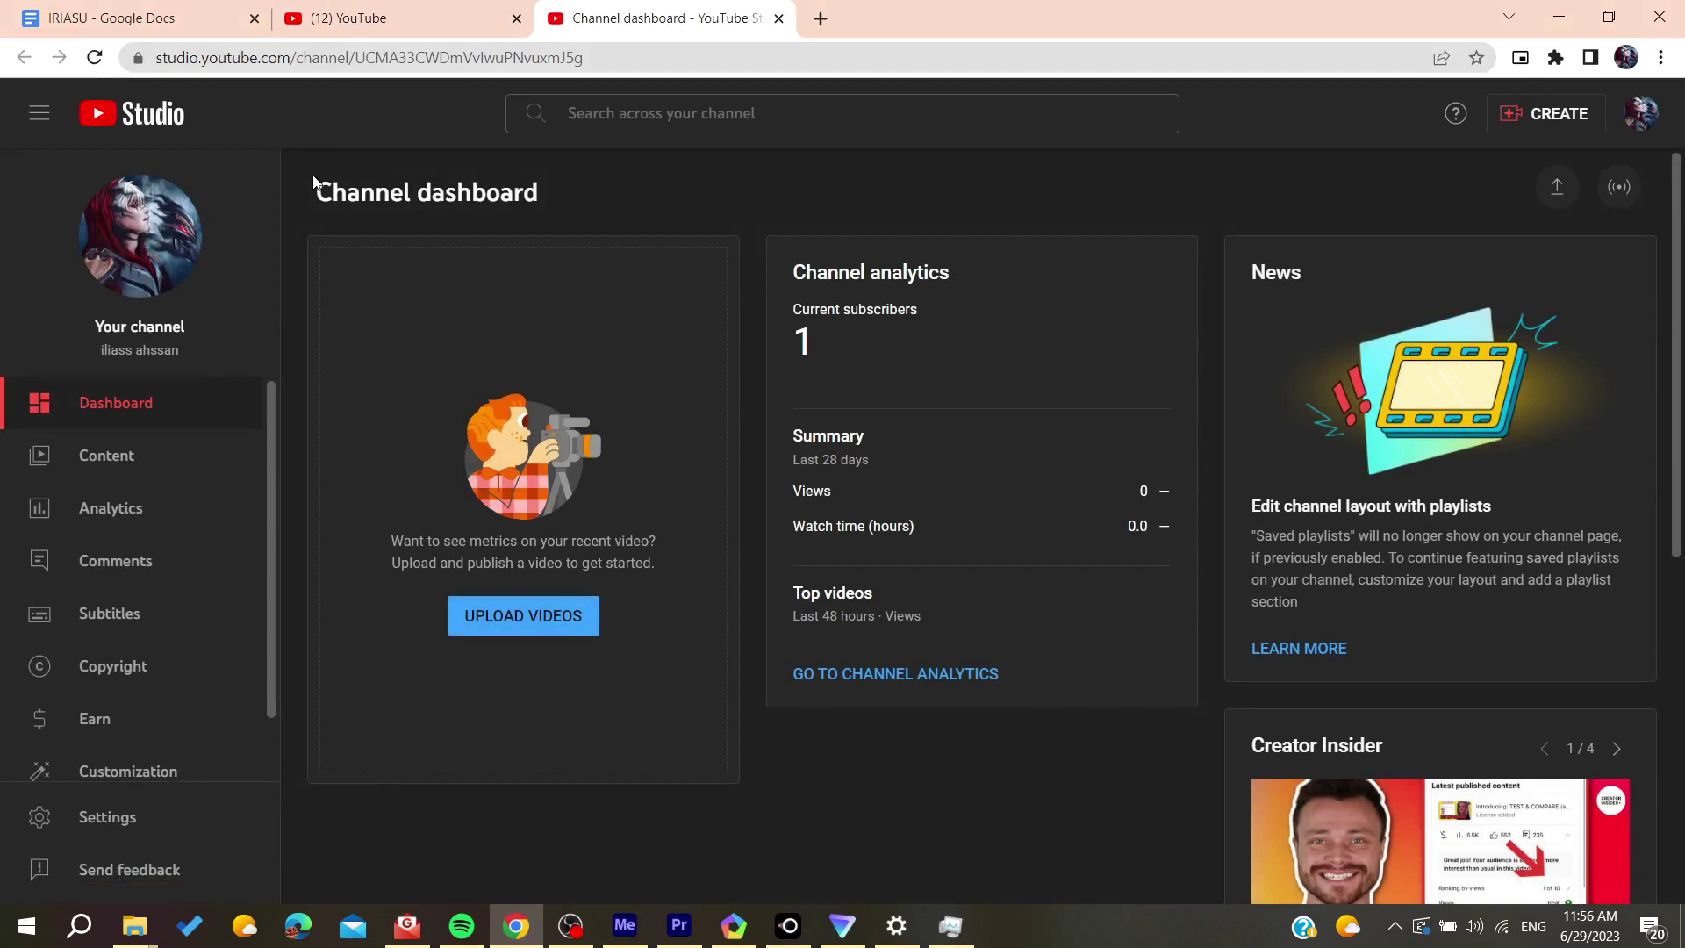
In Studio settings, view the Upload defaults advanced options, keeping the Standard YouTube License.
{"action": "left_click", "coordinate": [79, 818]}
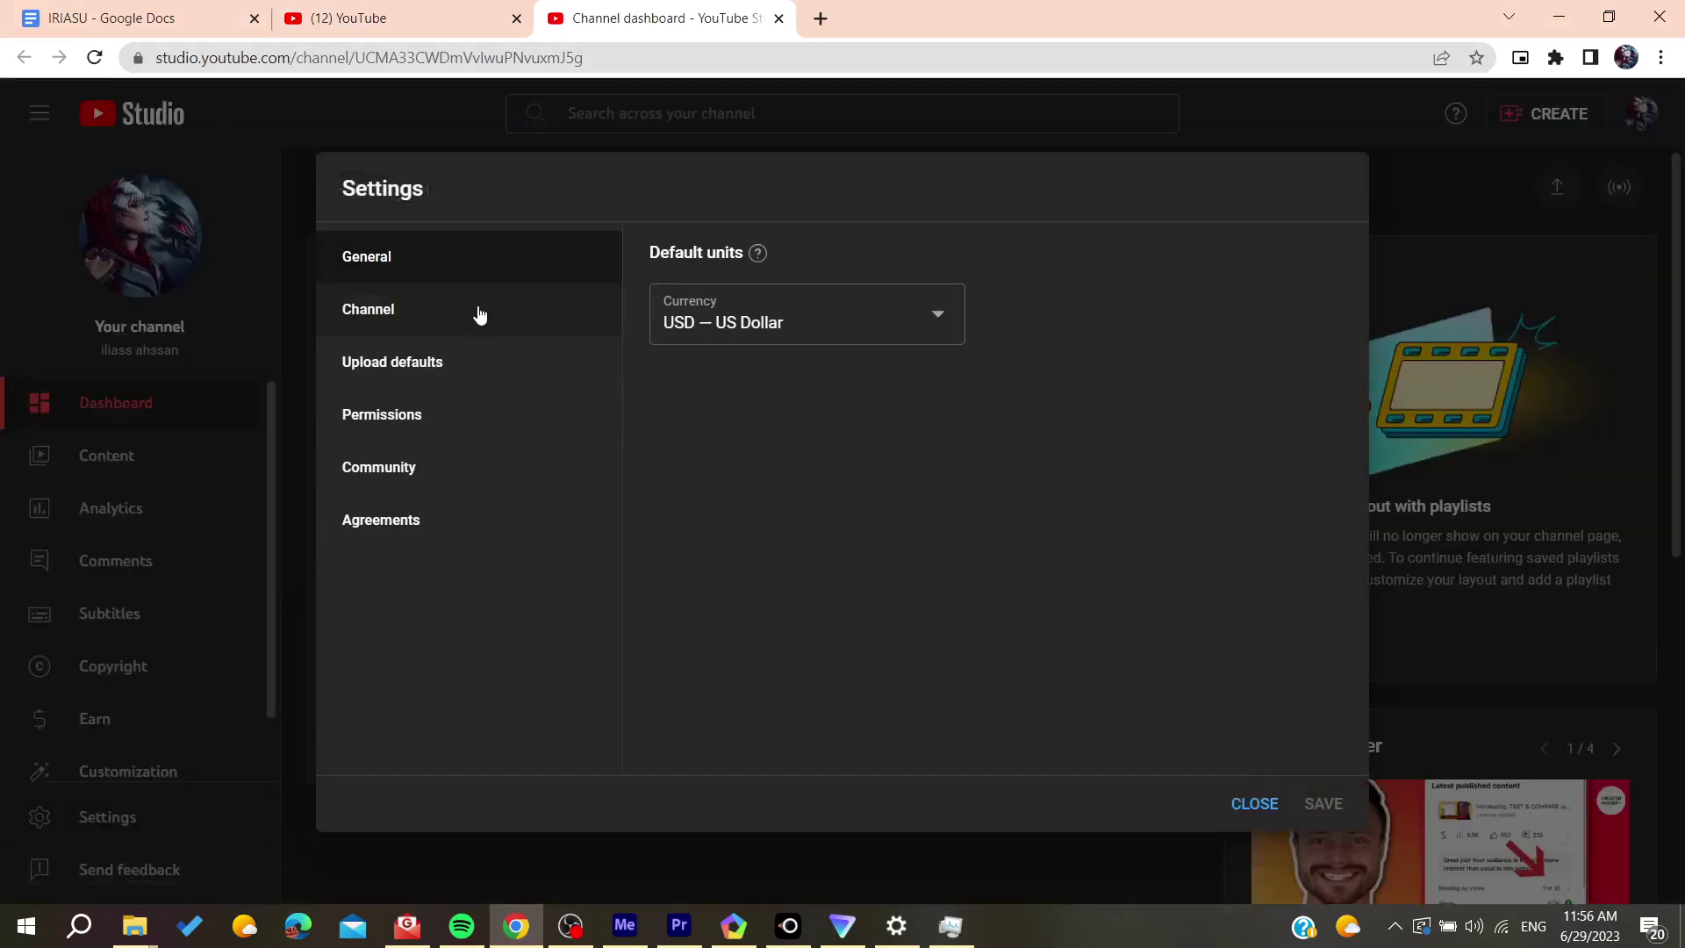
{"action": "left_click", "coordinate": [441, 361]}
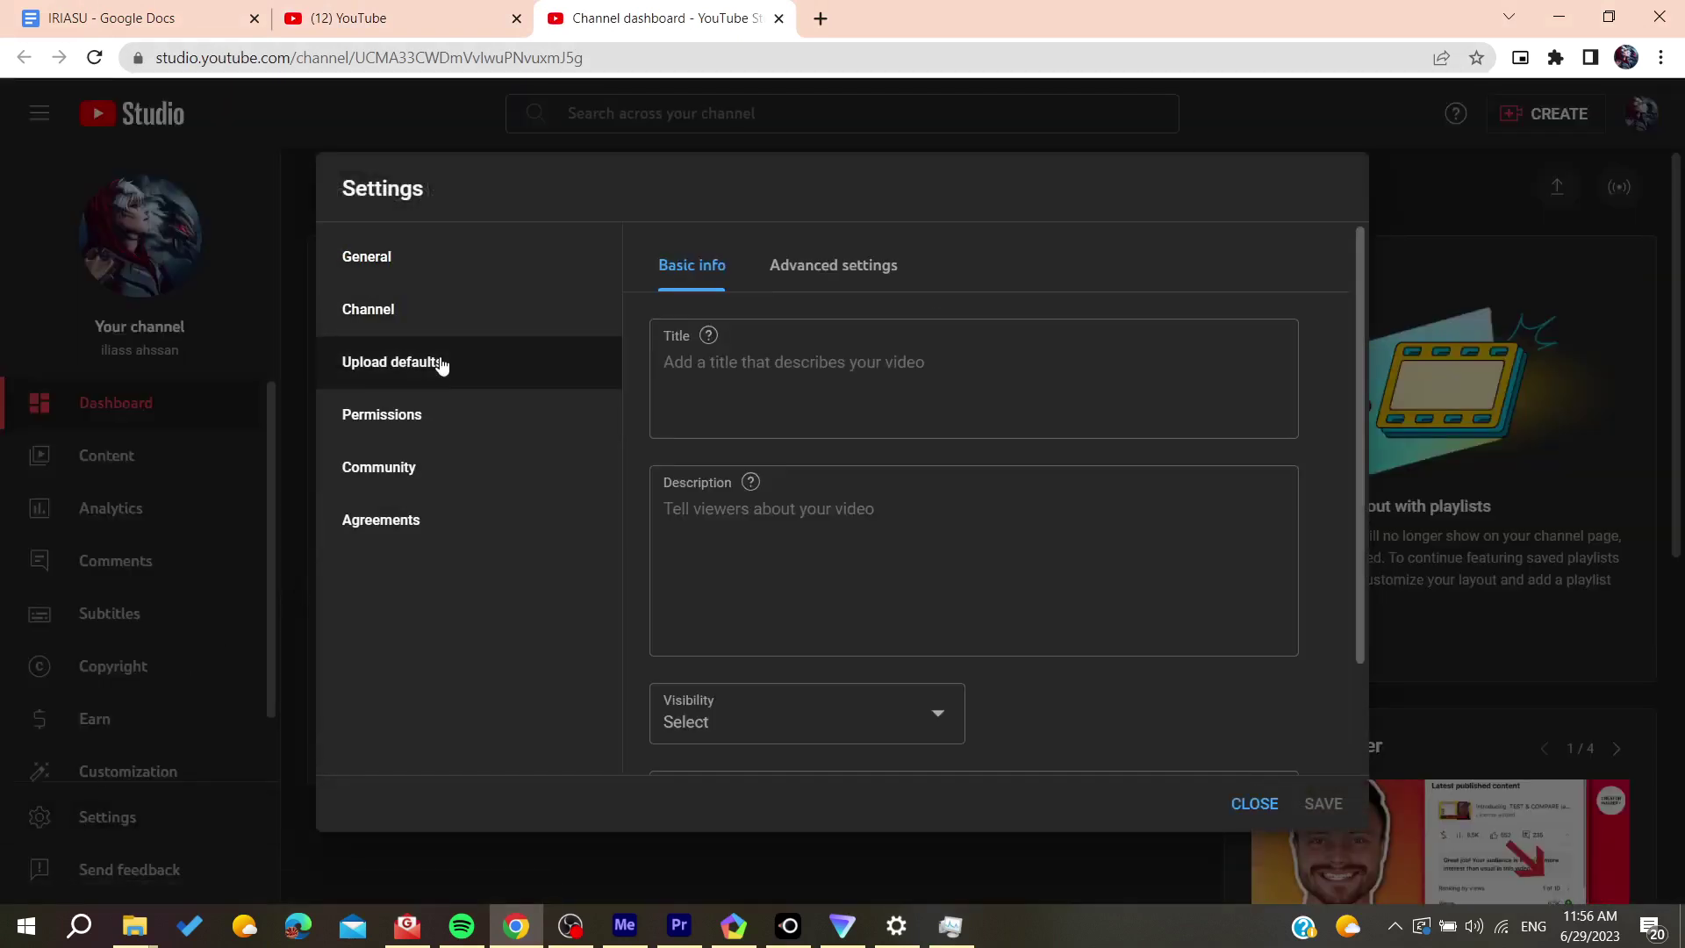
{"action": "left_click", "coordinate": [868, 265]}
{"action": "scroll", "coordinate": [849, 427], "scroll_direction": "down", "scroll_amount": 2}
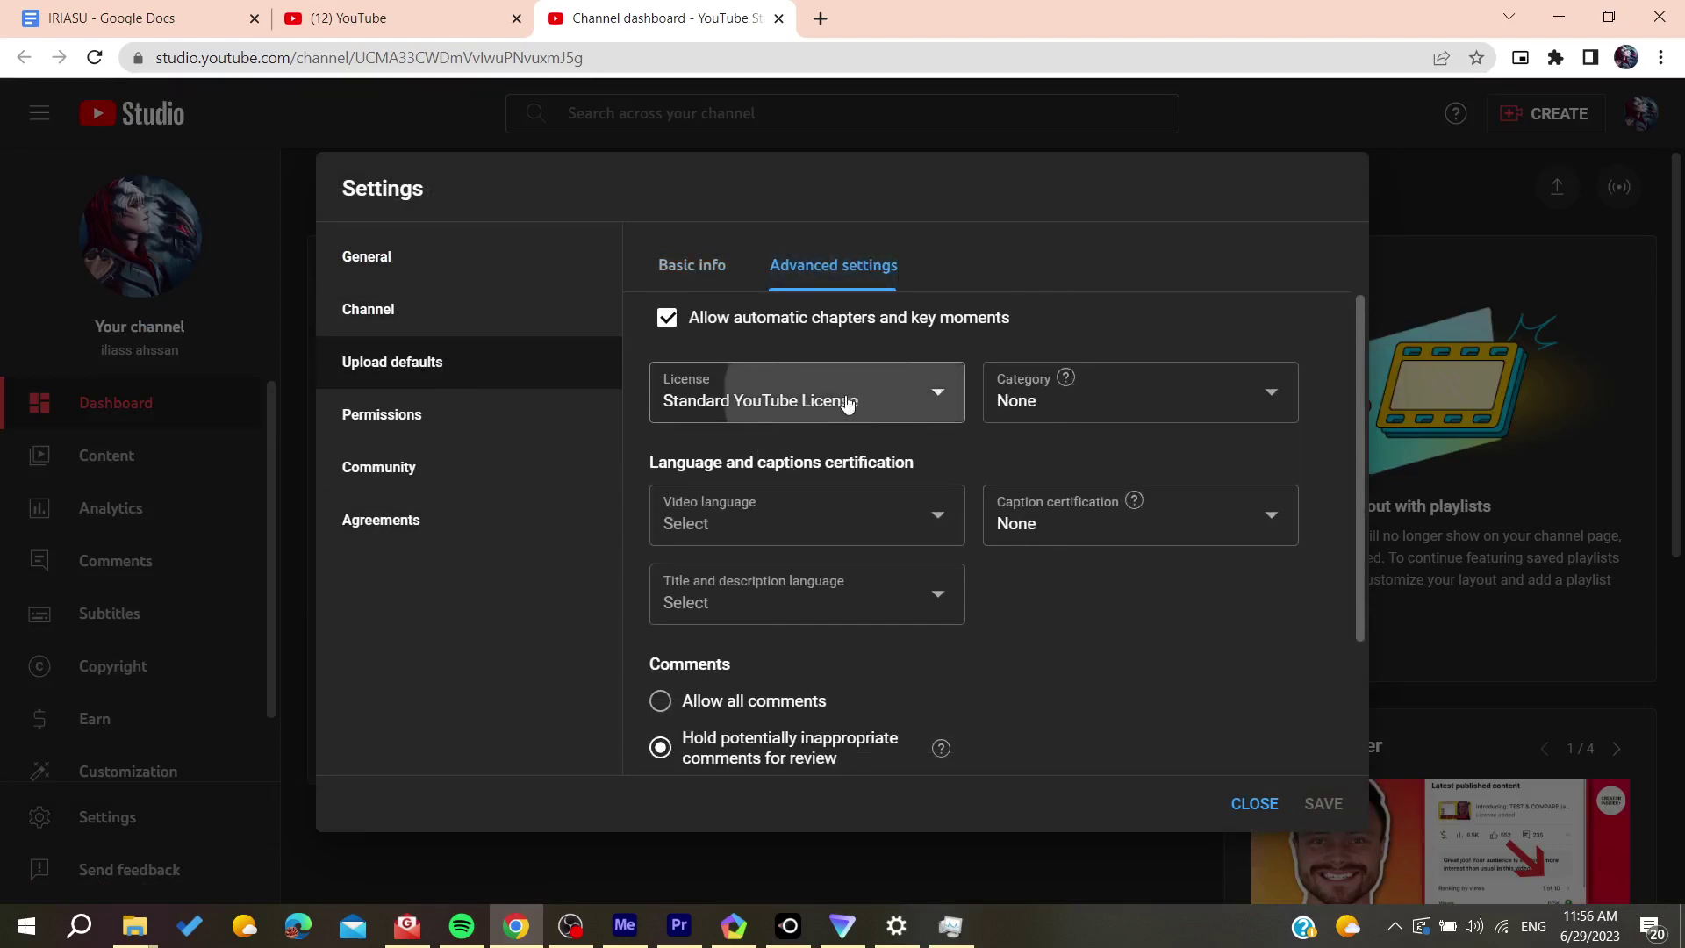
{"action": "left_click", "coordinate": [843, 396]}
{"action": "left_click", "coordinate": [773, 387]}
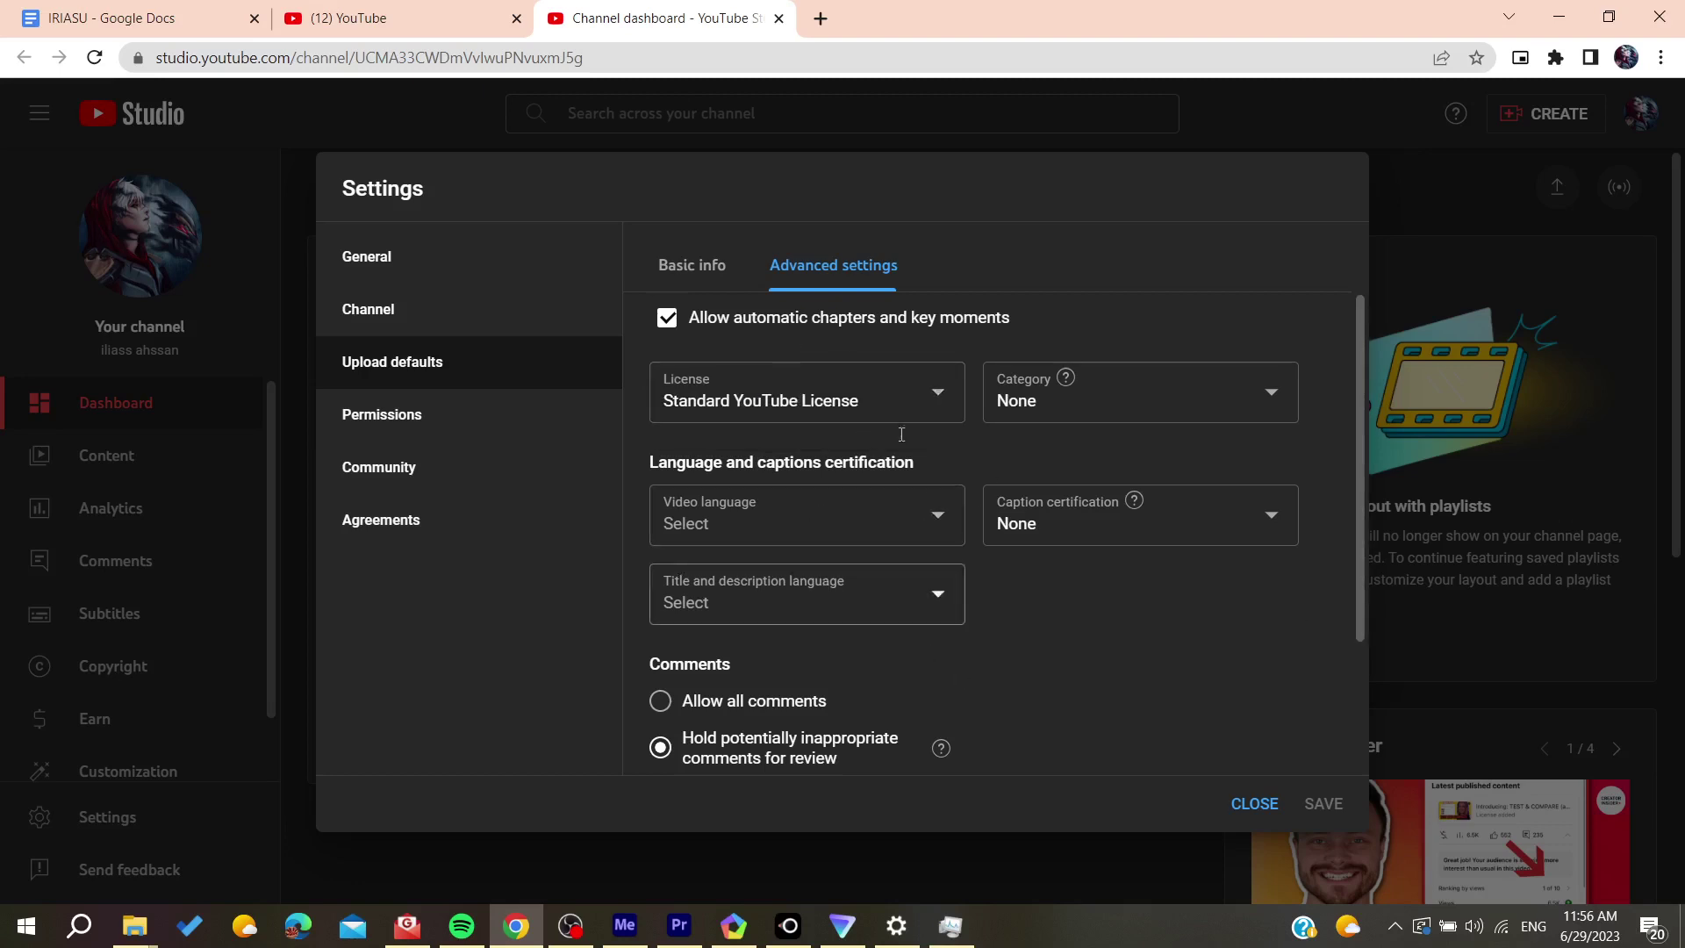
Glance at Permissions, return to the advanced upload defaults, and close settings.
{"action": "left_click", "coordinate": [523, 416]}
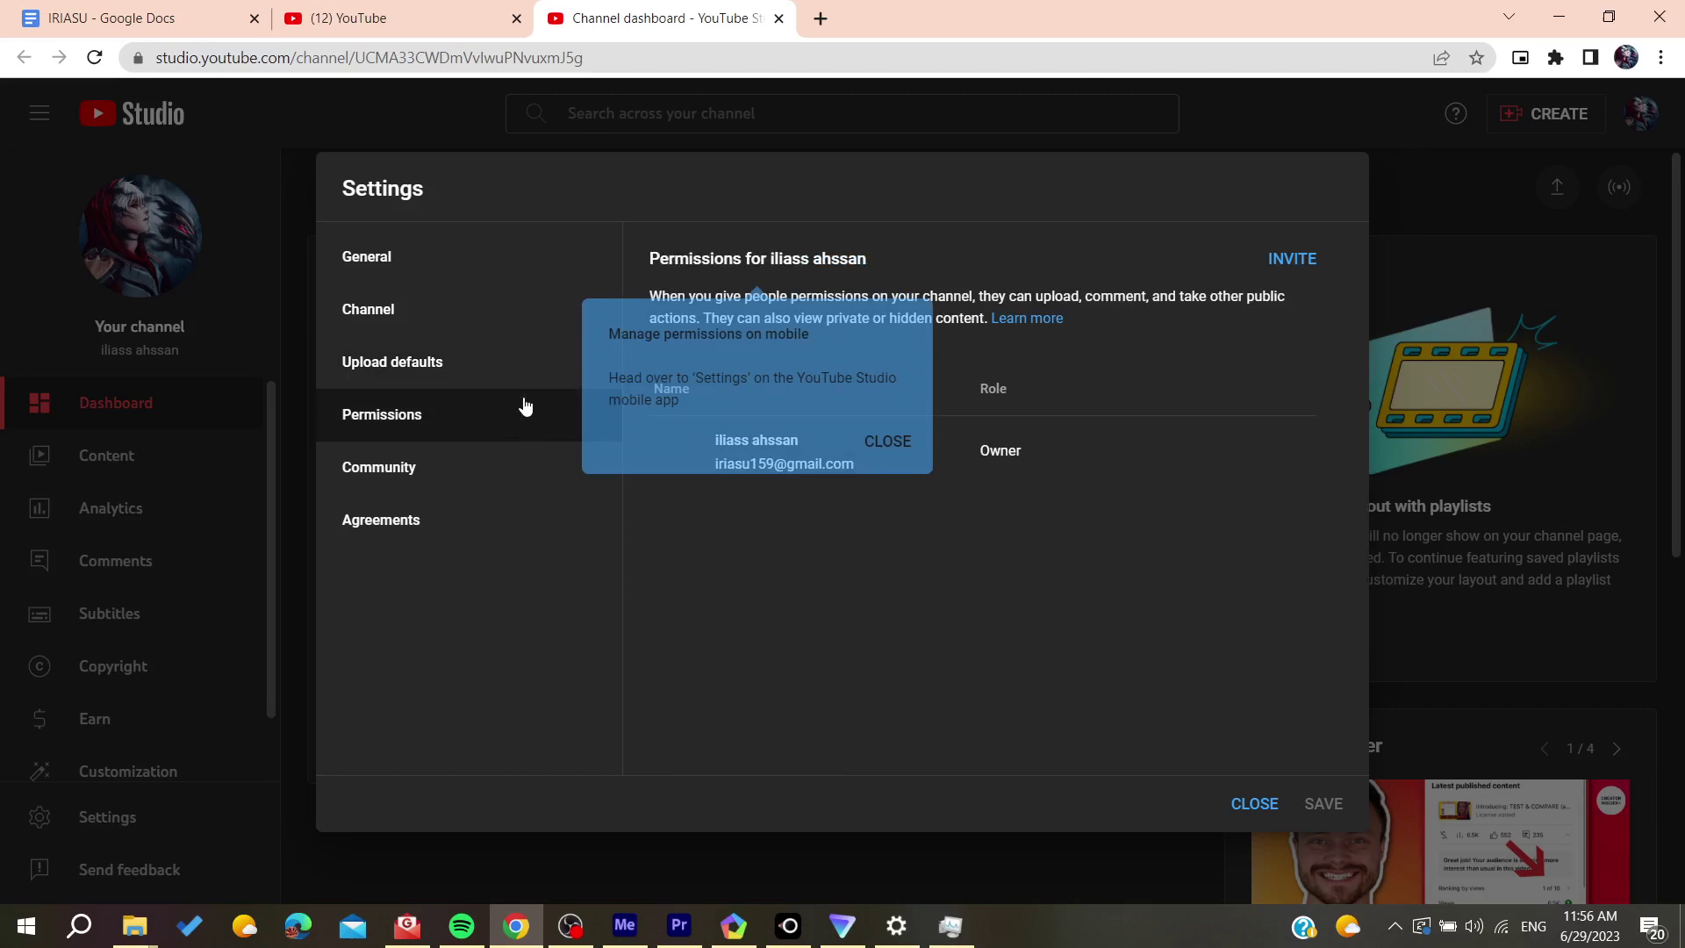
{"action": "left_click", "coordinate": [549, 382]}
{"action": "scroll", "coordinate": [718, 527], "scroll_direction": "down", "scroll_amount": 1}
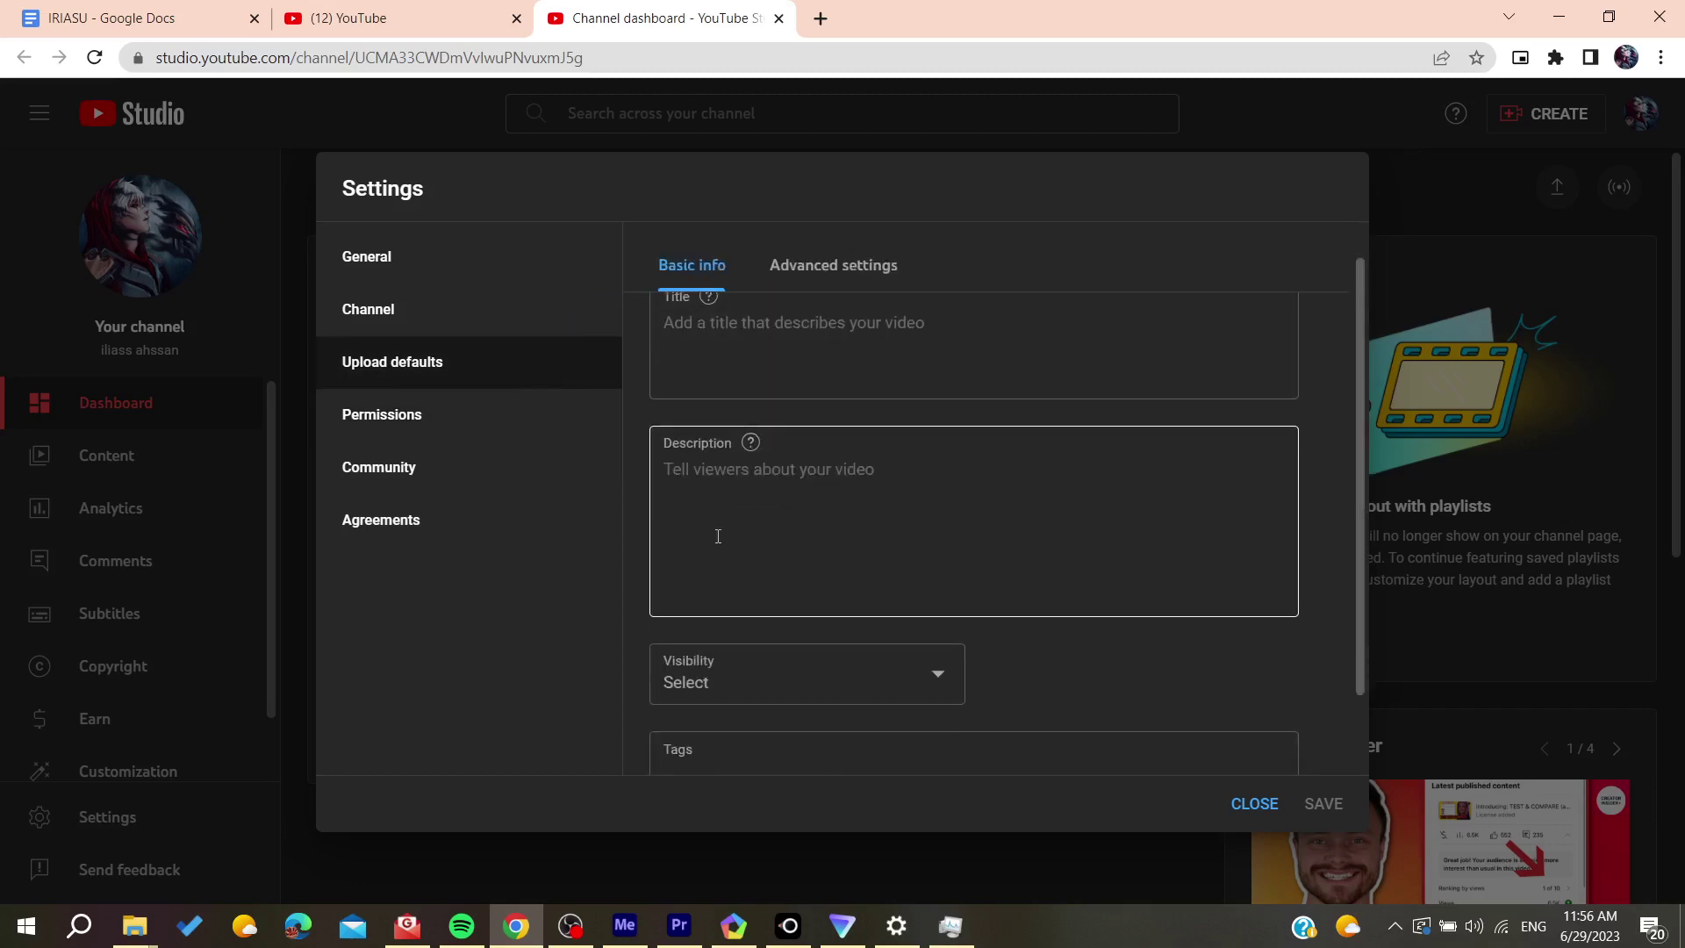
{"action": "left_click", "coordinate": [834, 265]}
{"action": "left_click", "coordinate": [1254, 803]}
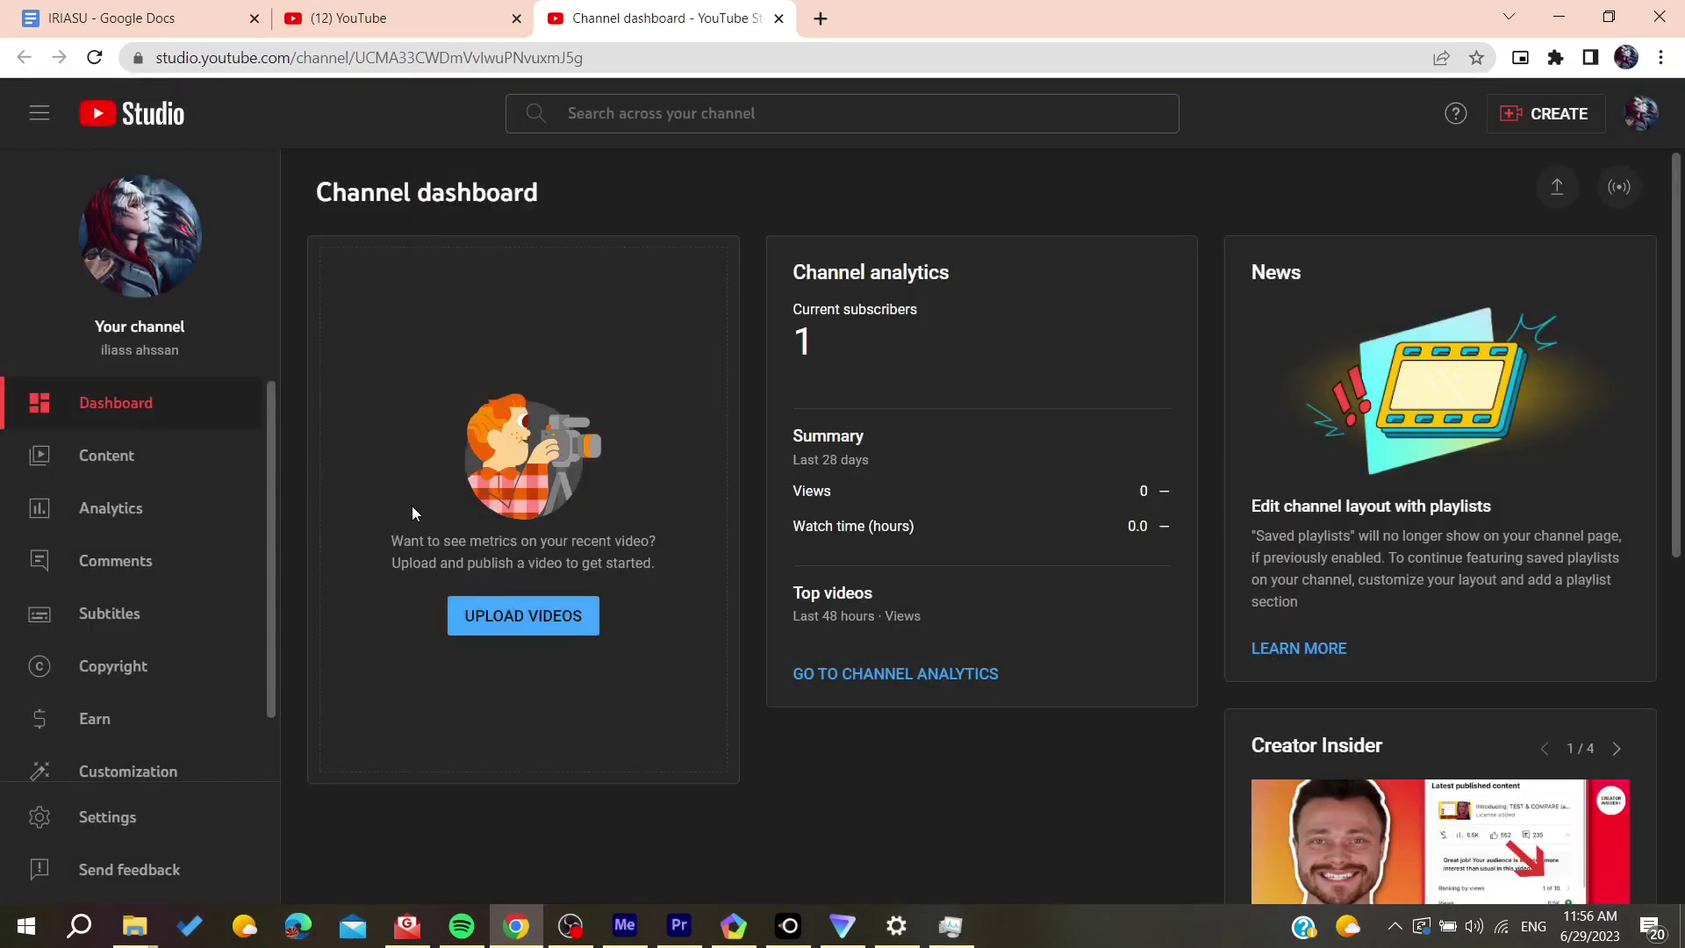
Back on the YouTube tab, close the drawer and the Studio tab, then view Account settings.
{"action": "left_click", "coordinate": [395, 17]}
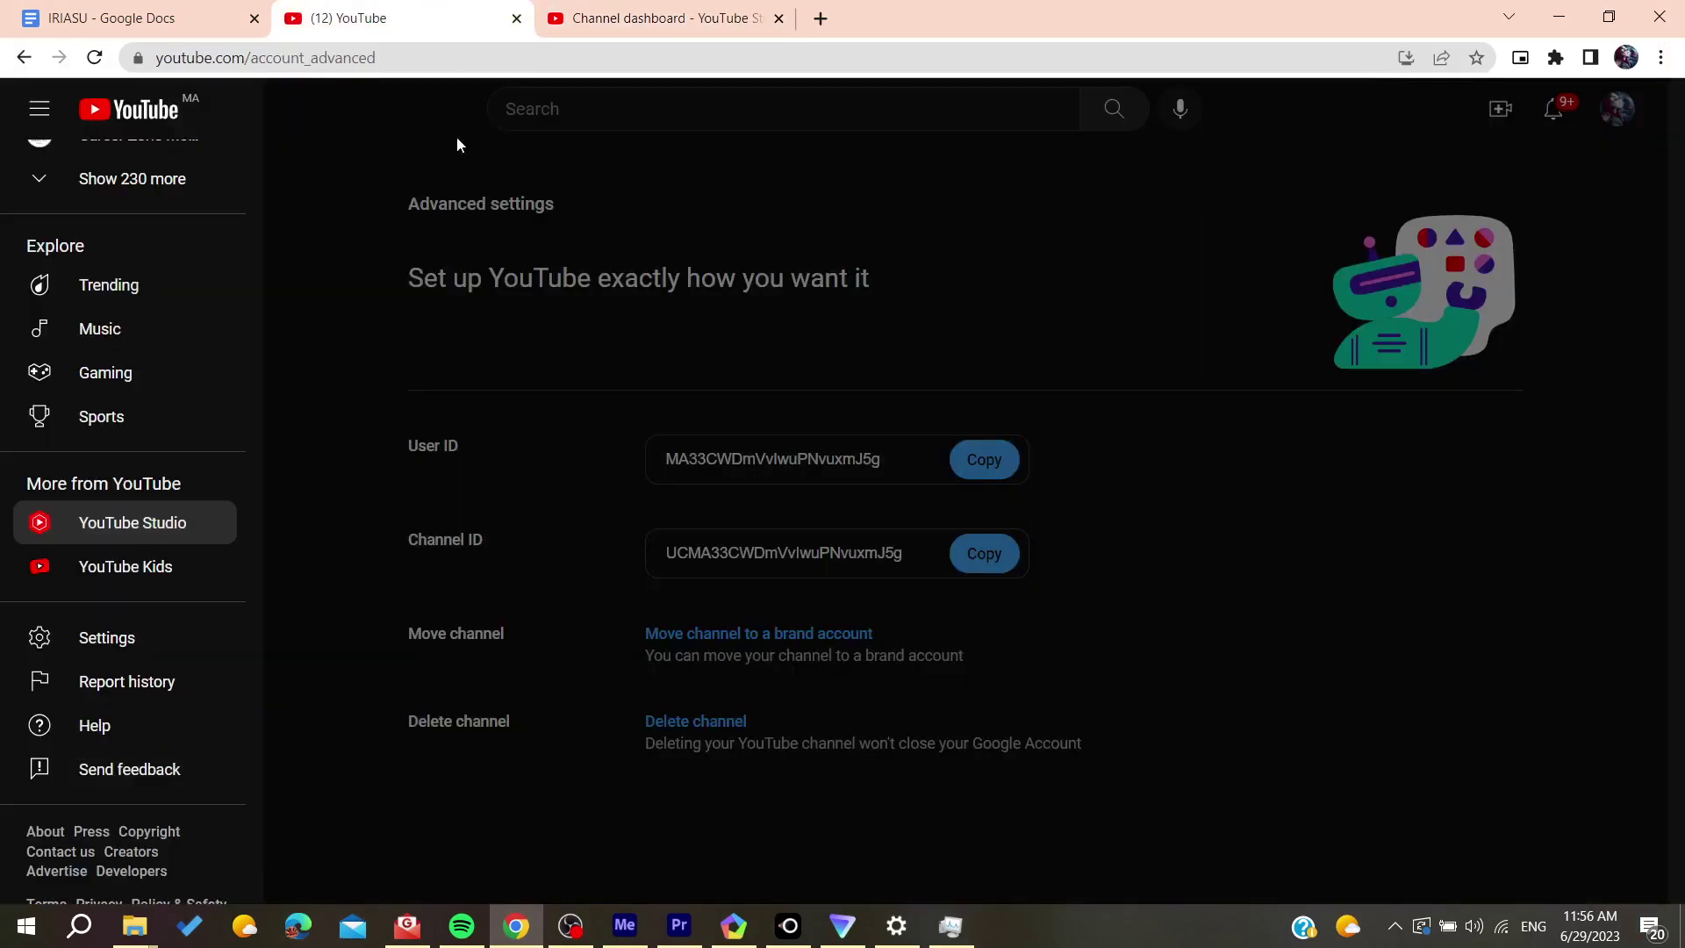
{"action": "left_click", "coordinate": [404, 359]}
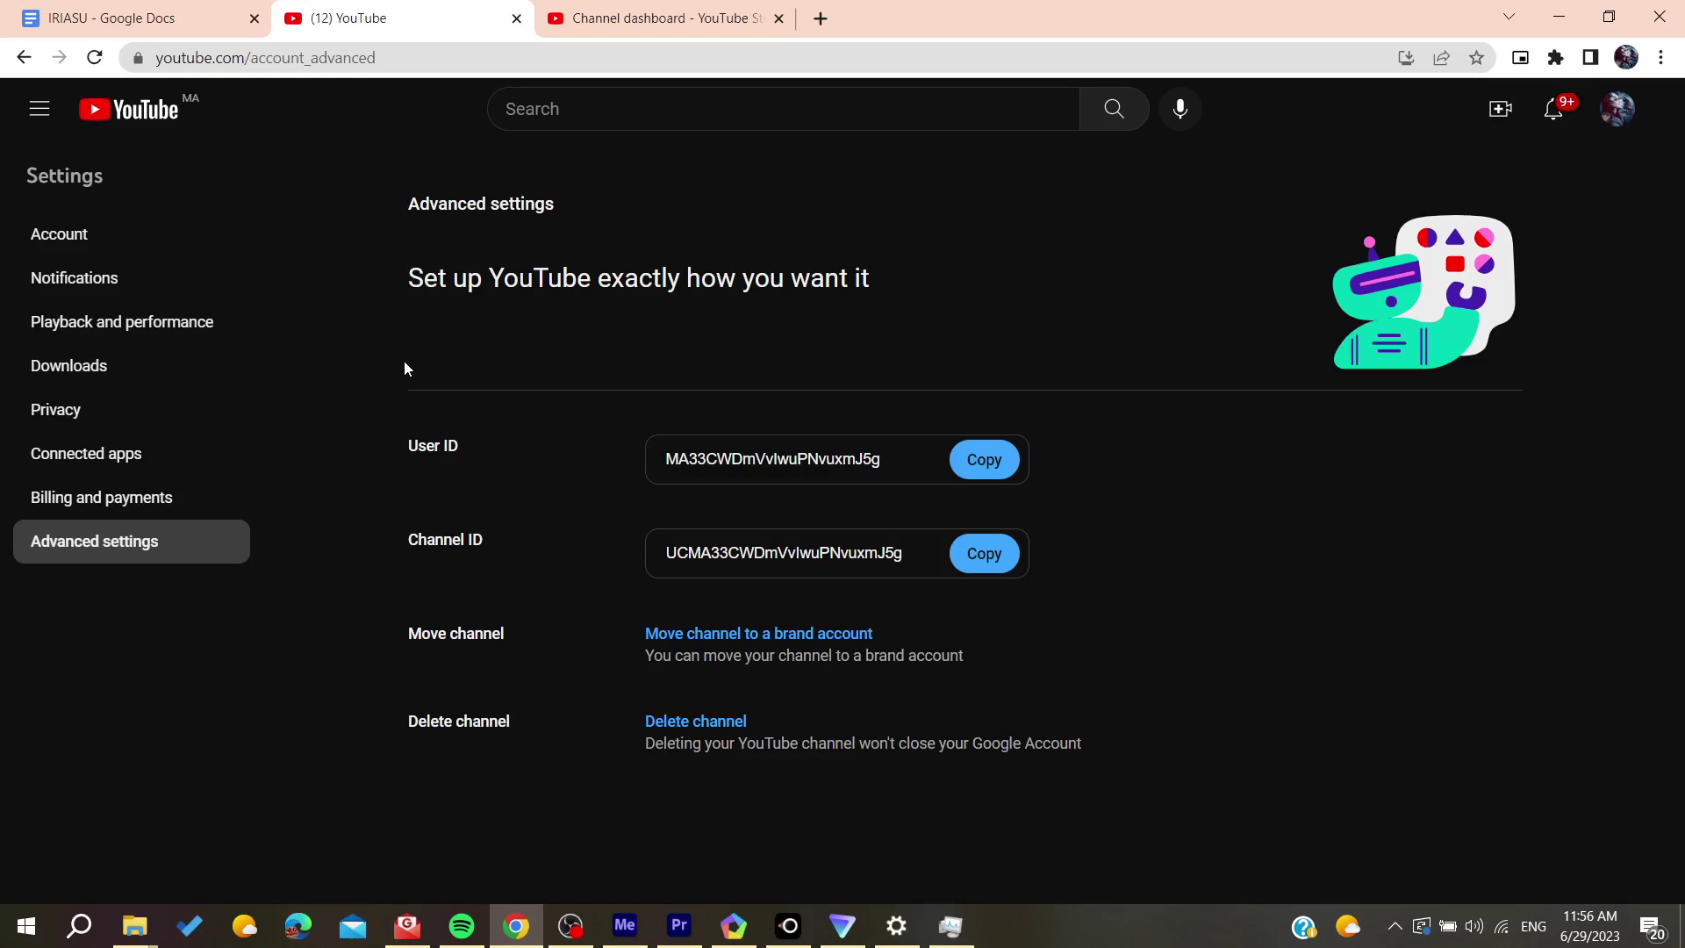
{"action": "right_click", "coordinate": [639, 18]}
{"action": "key", "text": "Escape"}
{"action": "middle_click", "coordinate": [609, 29]}
{"action": "left_click", "coordinate": [79, 237]}
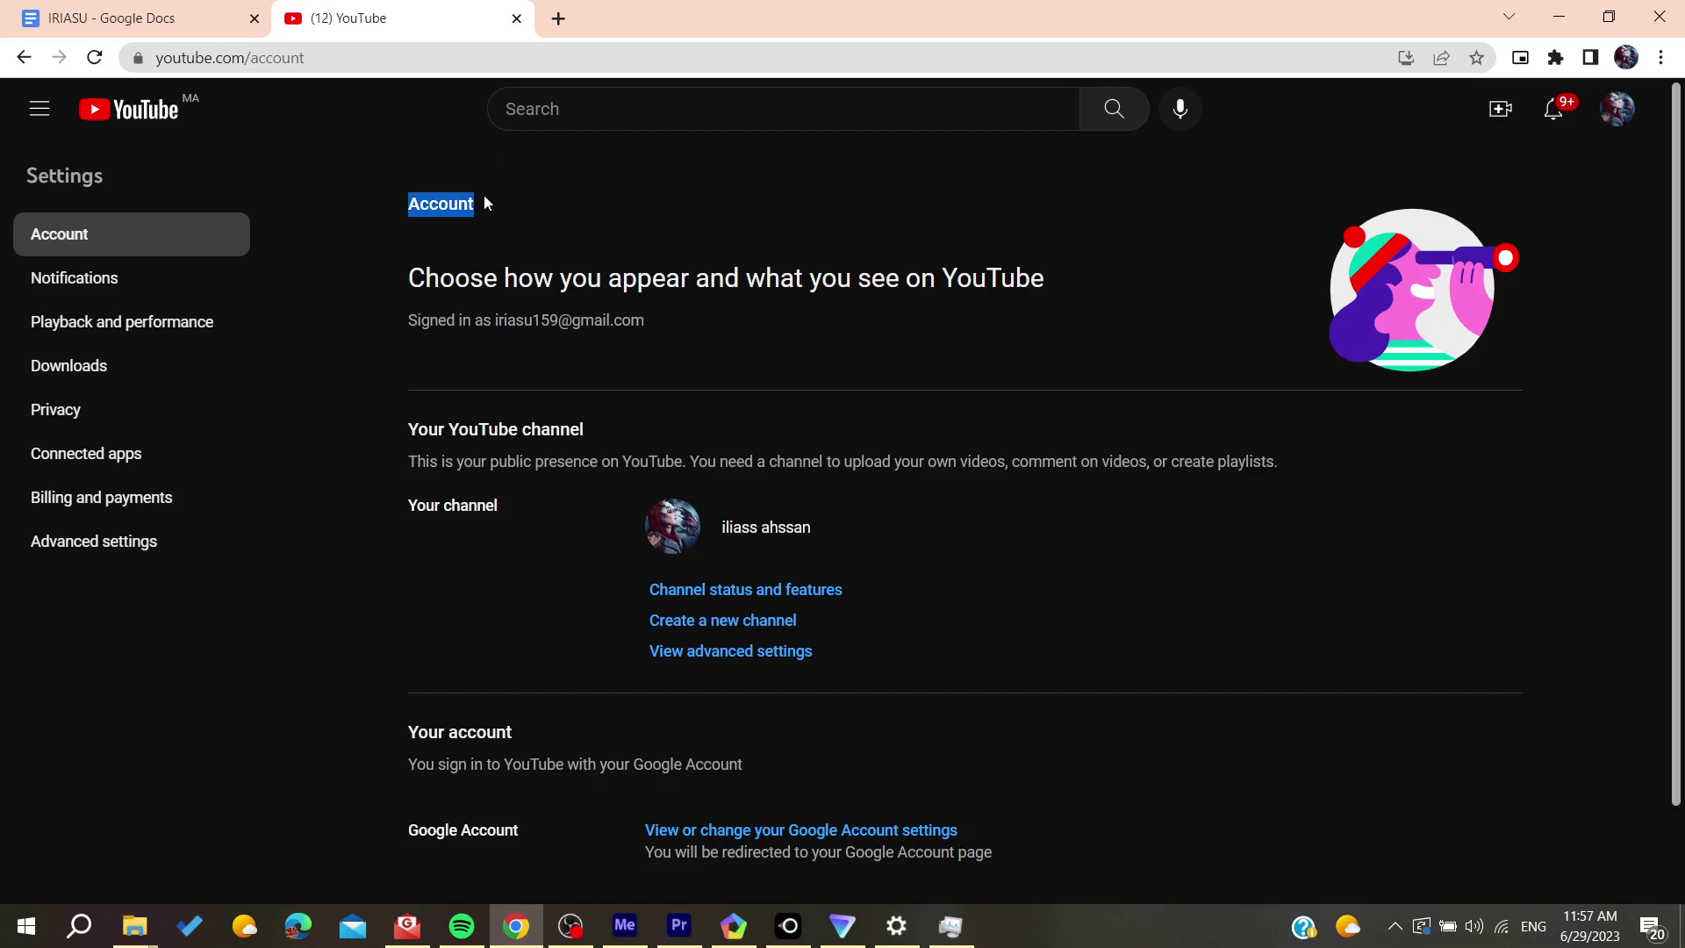
{"action": "left_click", "coordinate": [391, 204]}
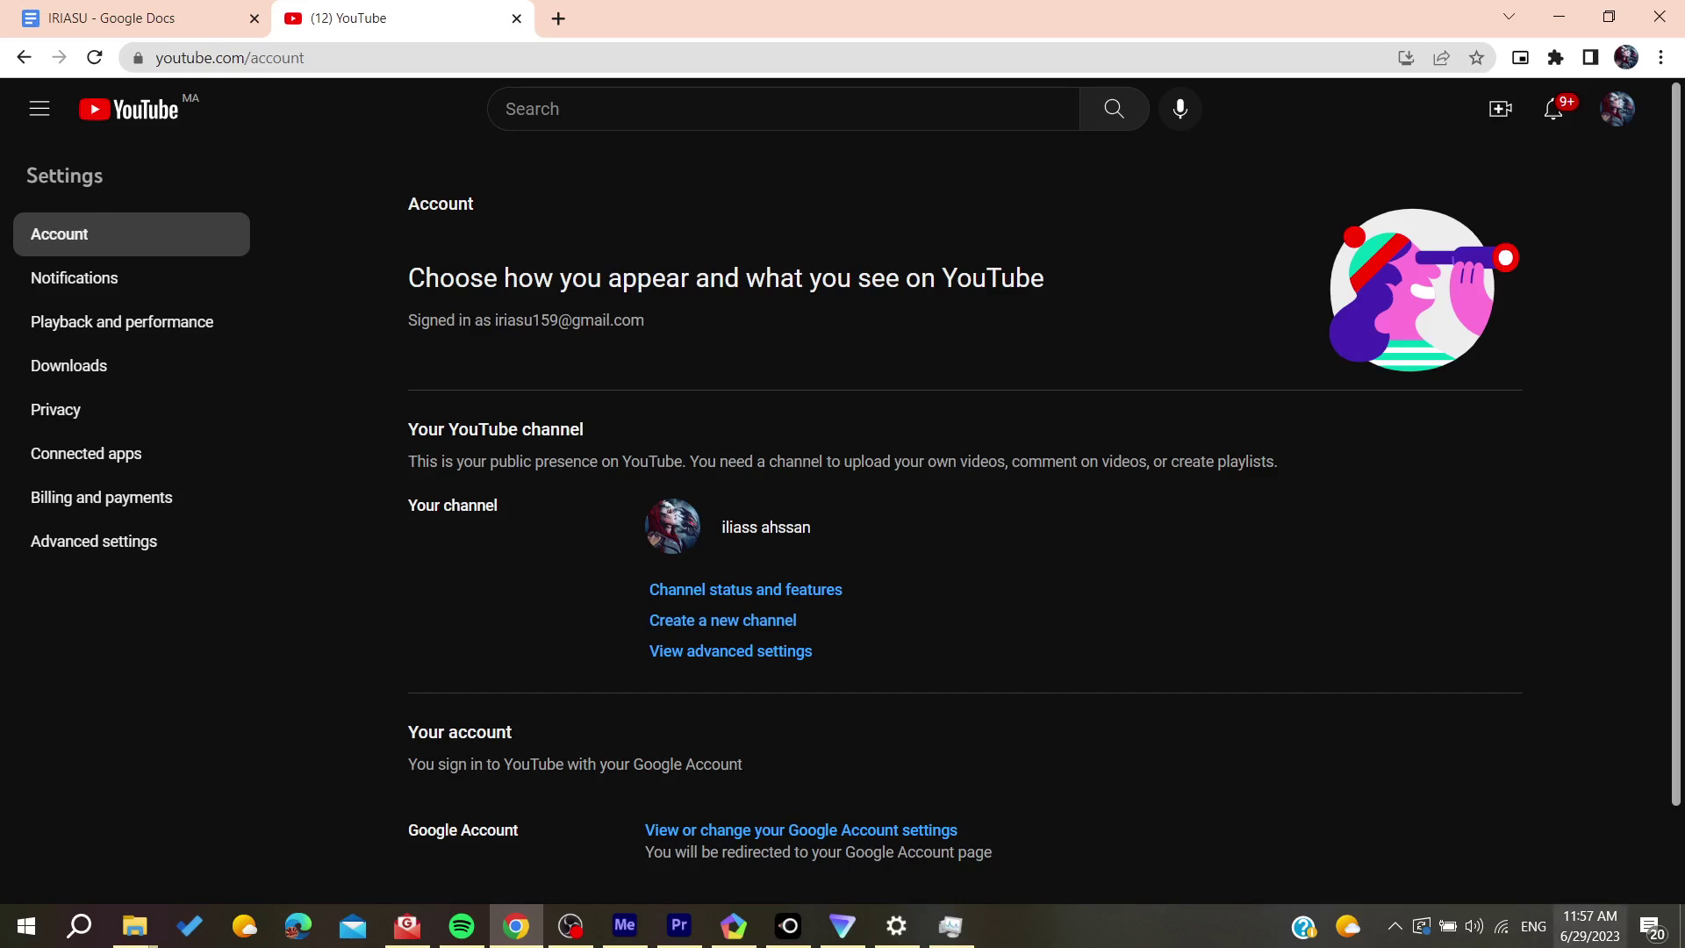
{"action": "key", "text": "super+d"}
{"action": "double_click", "coordinate": [683, 144]}
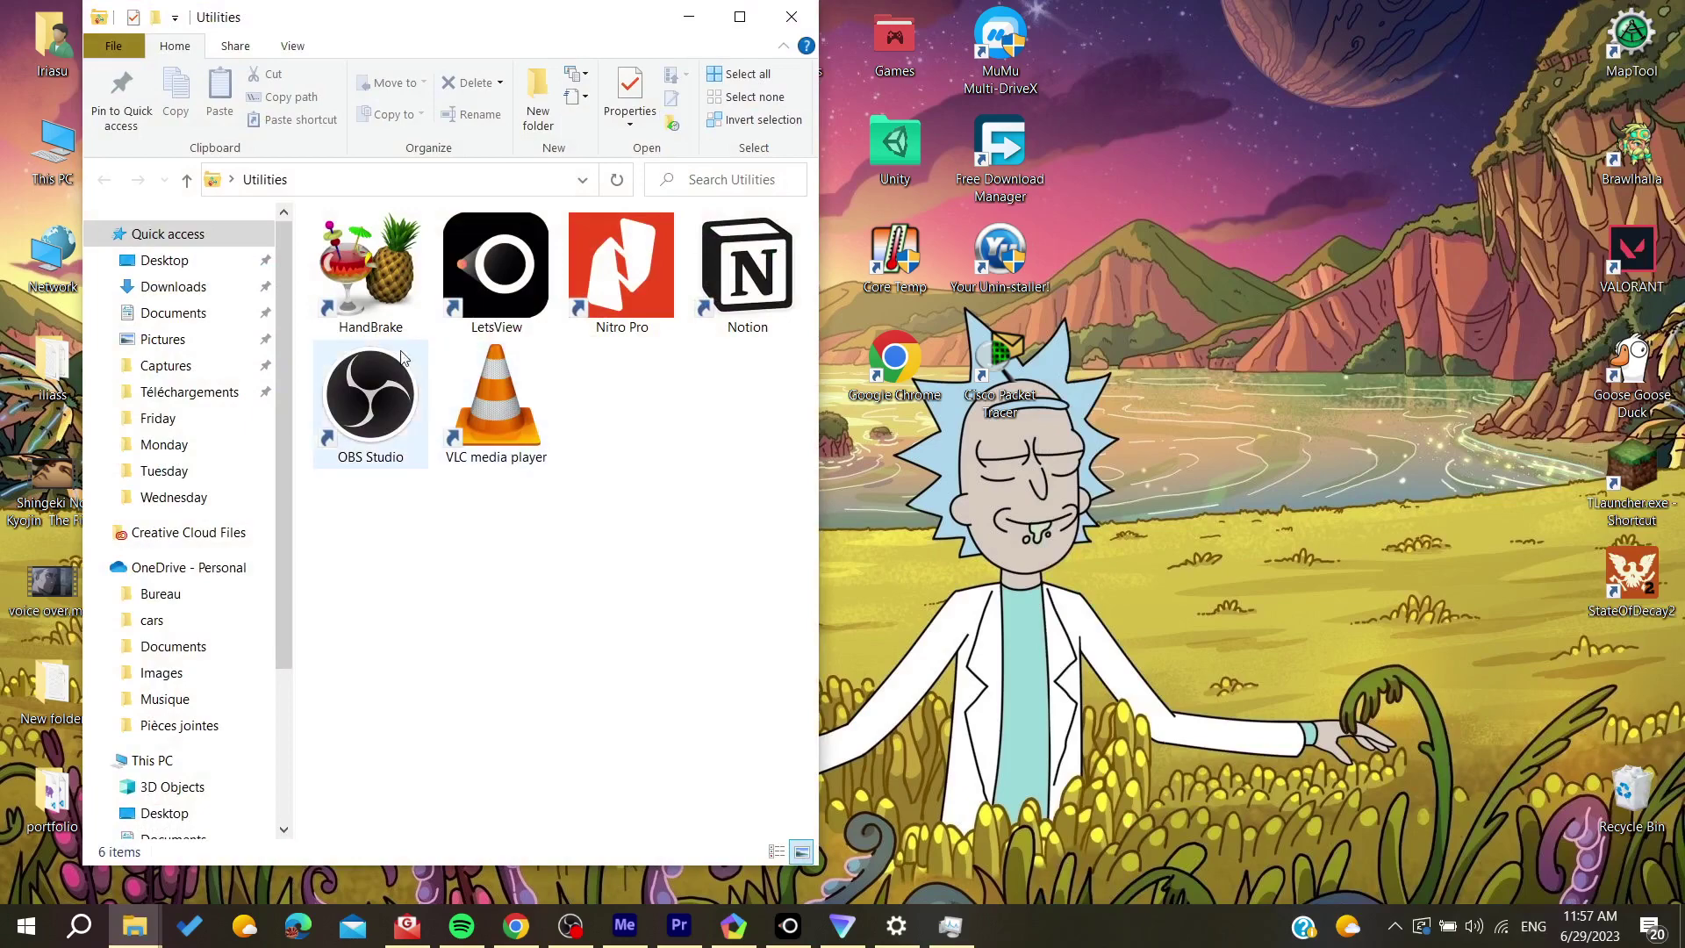
{"action": "left_click", "coordinate": [370, 270]}
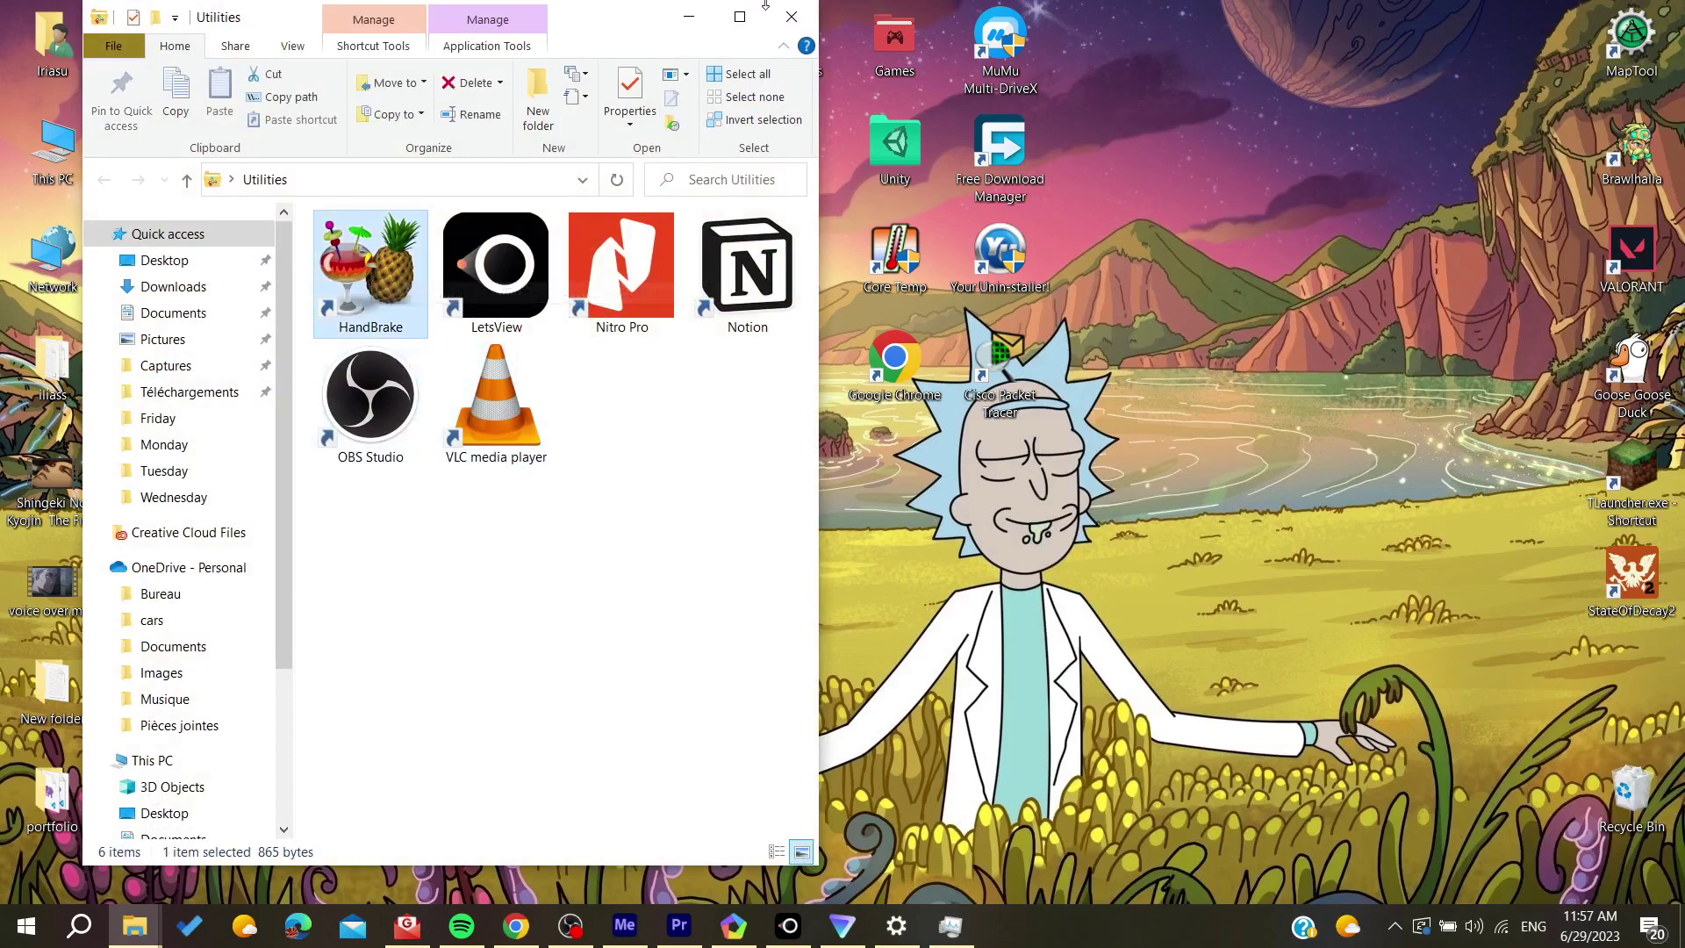
{"action": "left_click", "coordinate": [740, 18]}
{"action": "left_click", "coordinate": [1657, 12]}
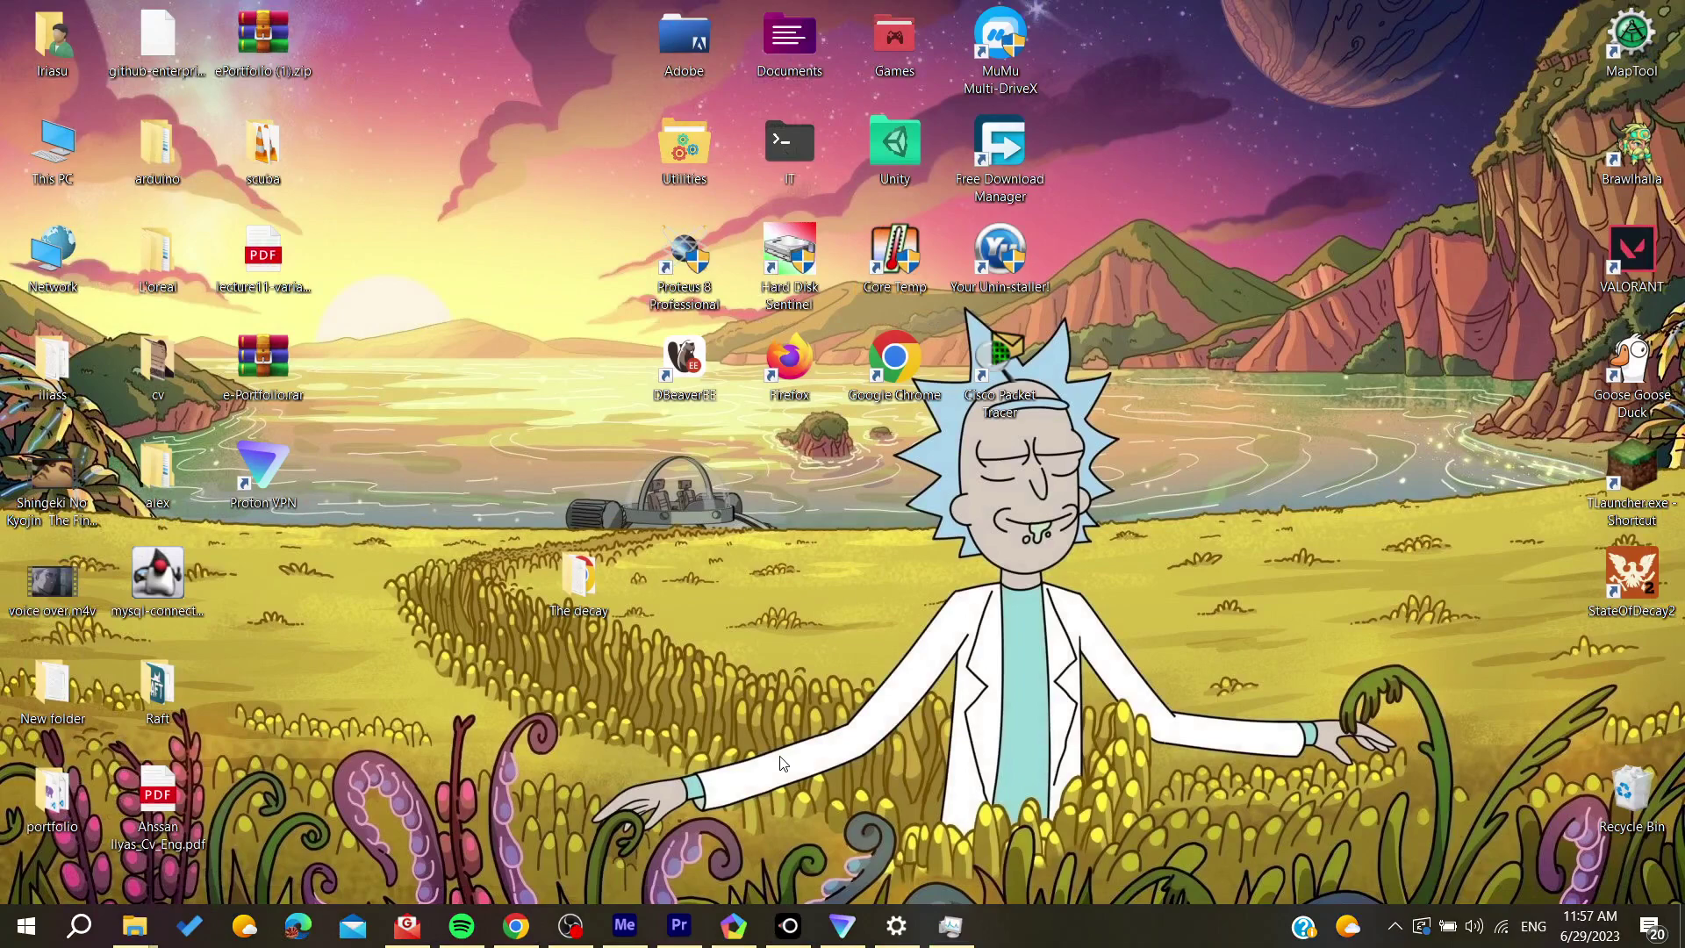
{"action": "left_click", "coordinate": [517, 925]}
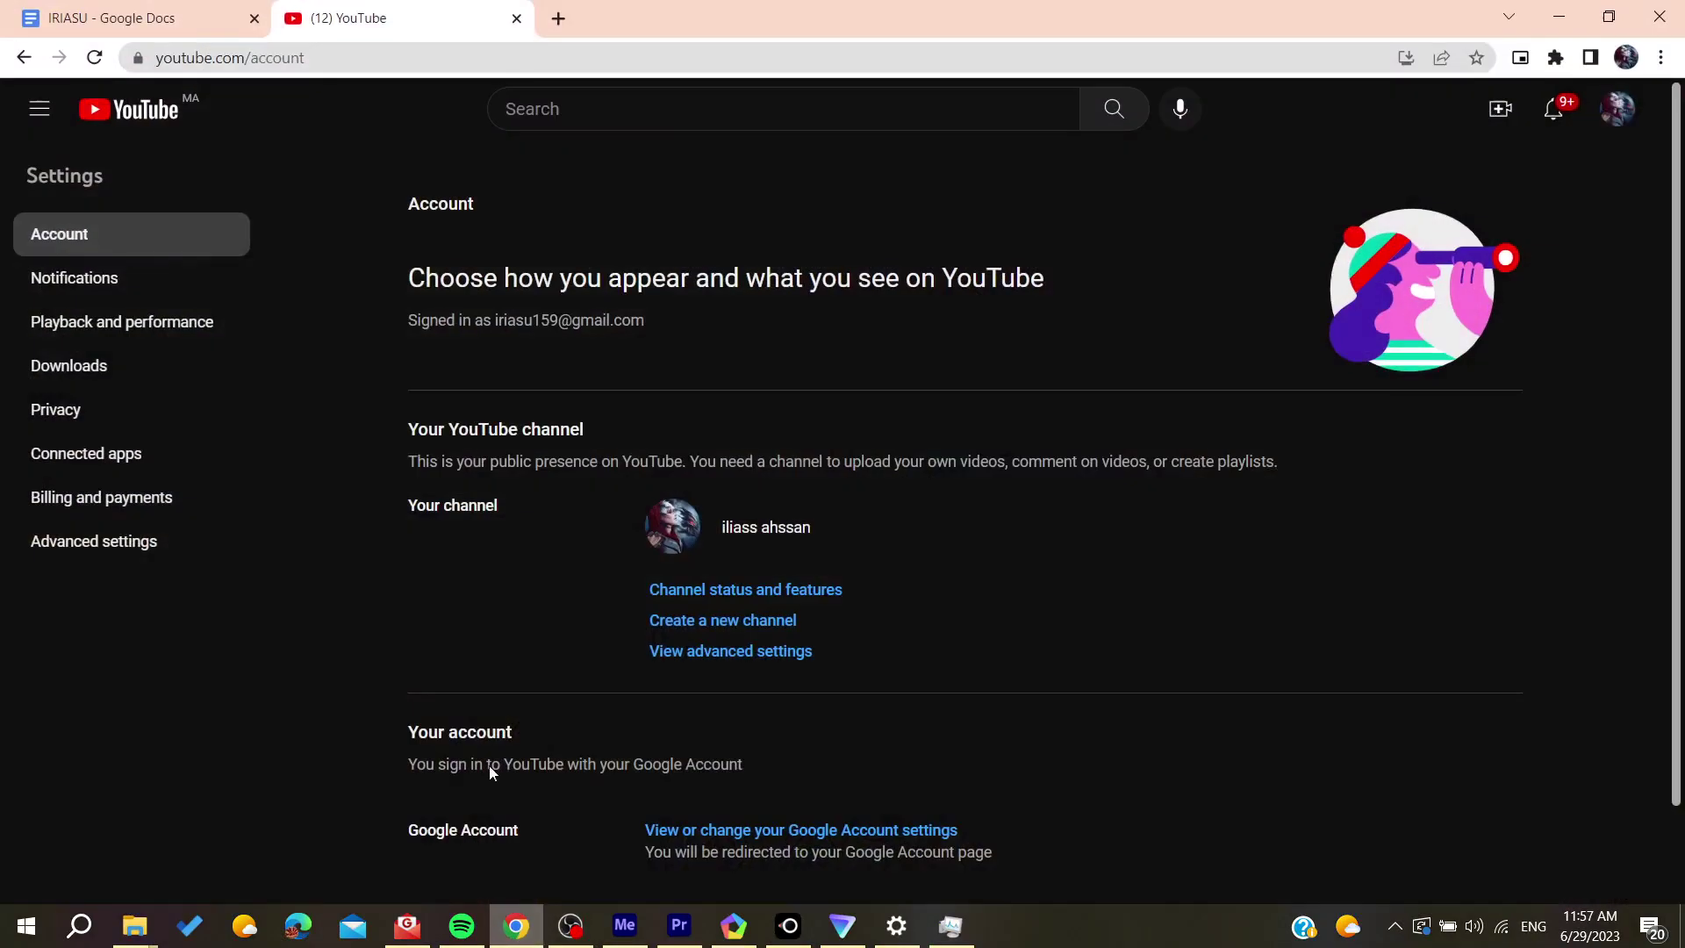